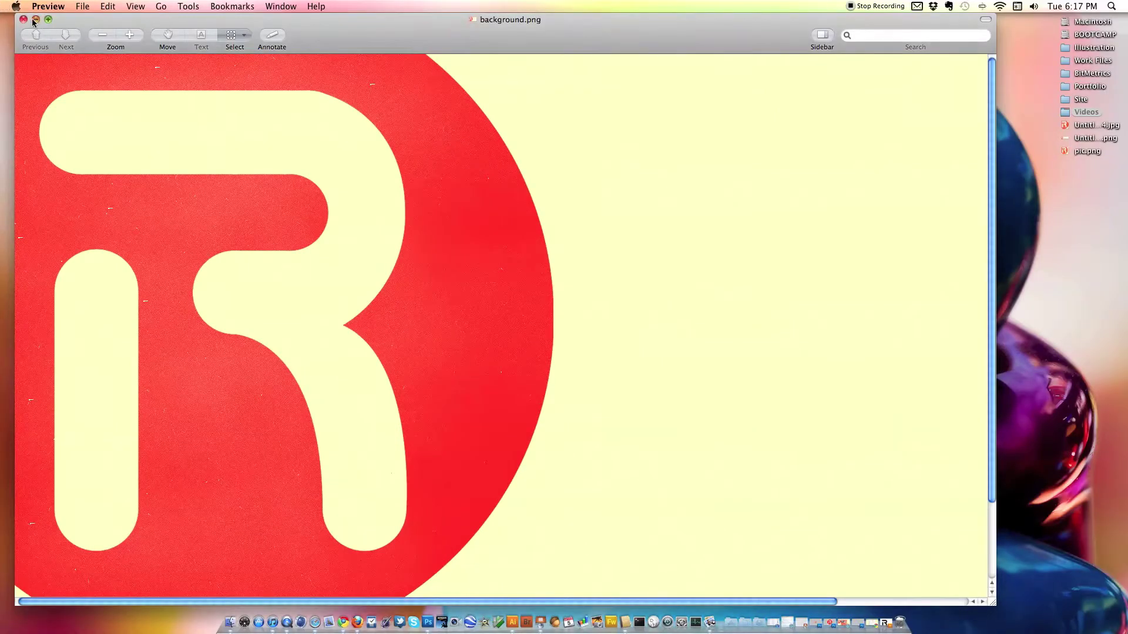
# Minimize the background.png Preview window and the Finder Videos folder window
pyautogui.click(35, 20)
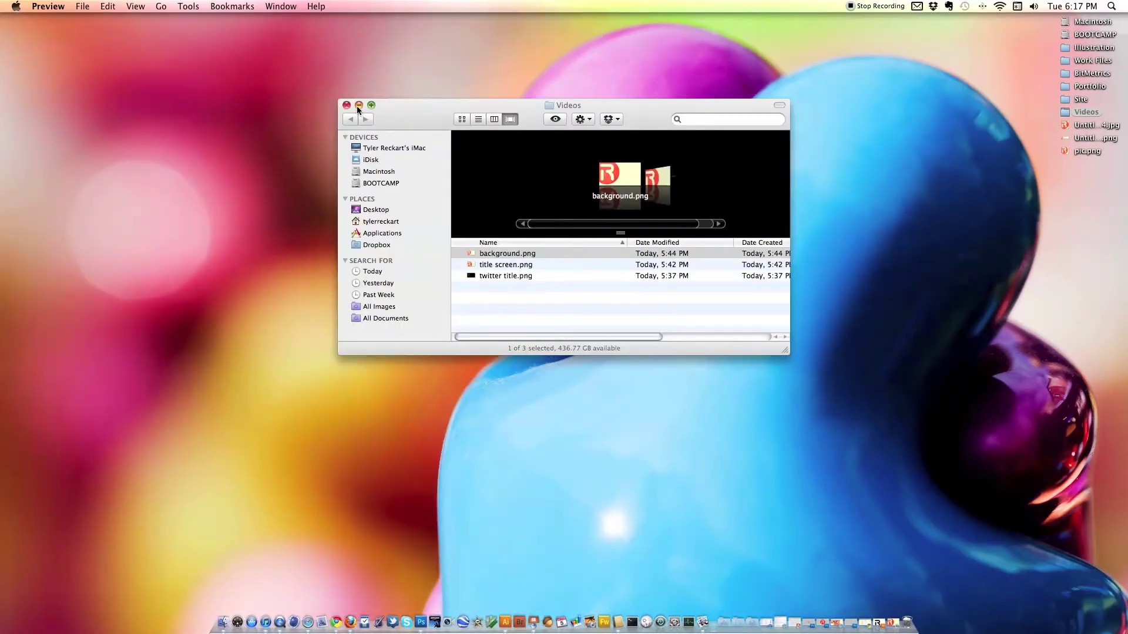
pyautogui.click(358, 105)
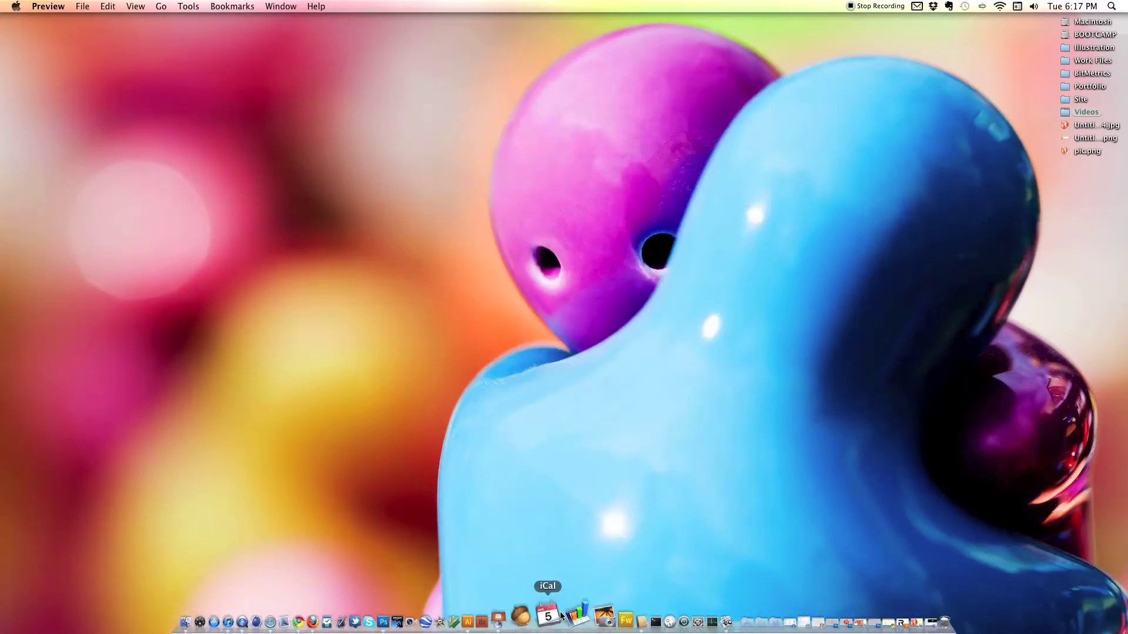
# Reshape the R's bowl curve in Illustrator, undoing a stray edge move, then deselect the path
pyautogui.click(497, 616)
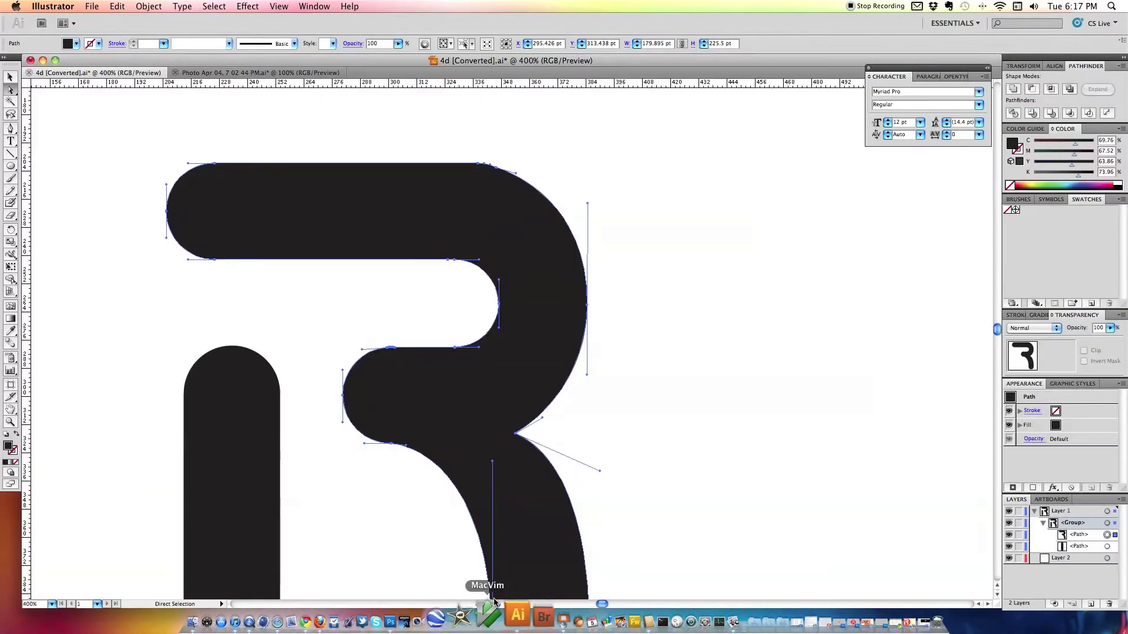
pyautogui.scroll(-6, 421, 551)
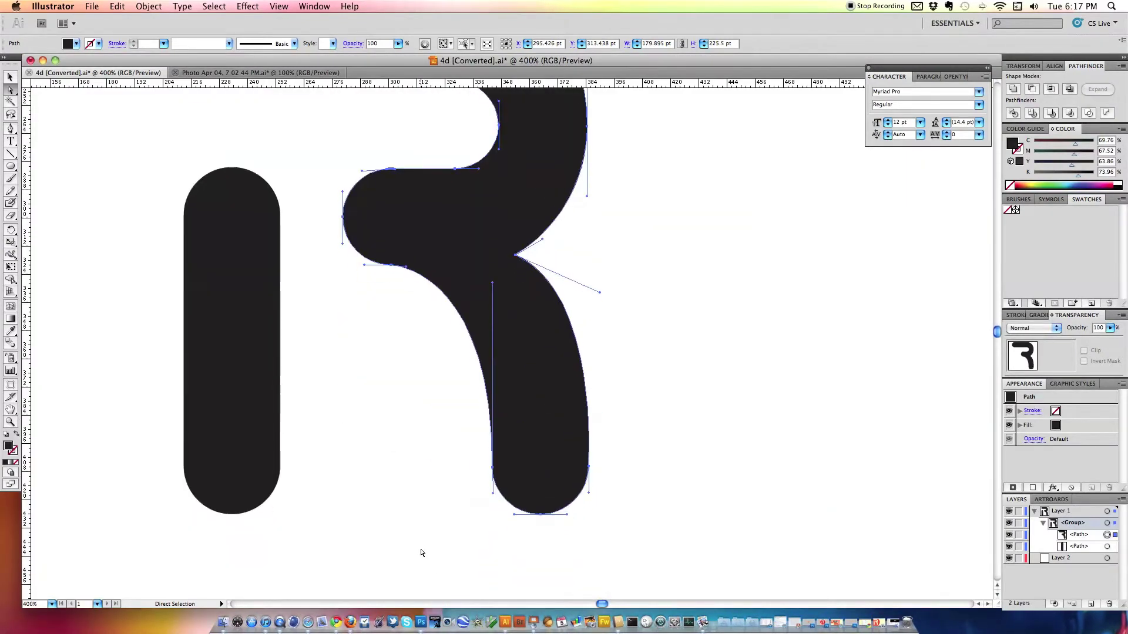
pyautogui.scroll(3, 420, 553)
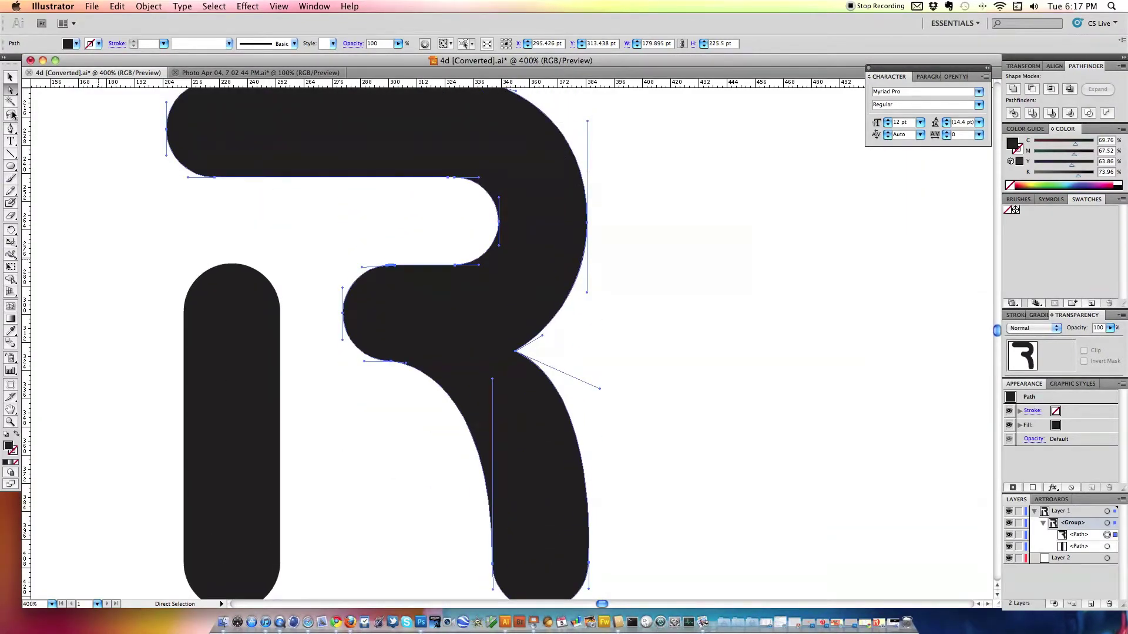
pyautogui.moveTo(588, 226); pyautogui.dragTo(610, 225)
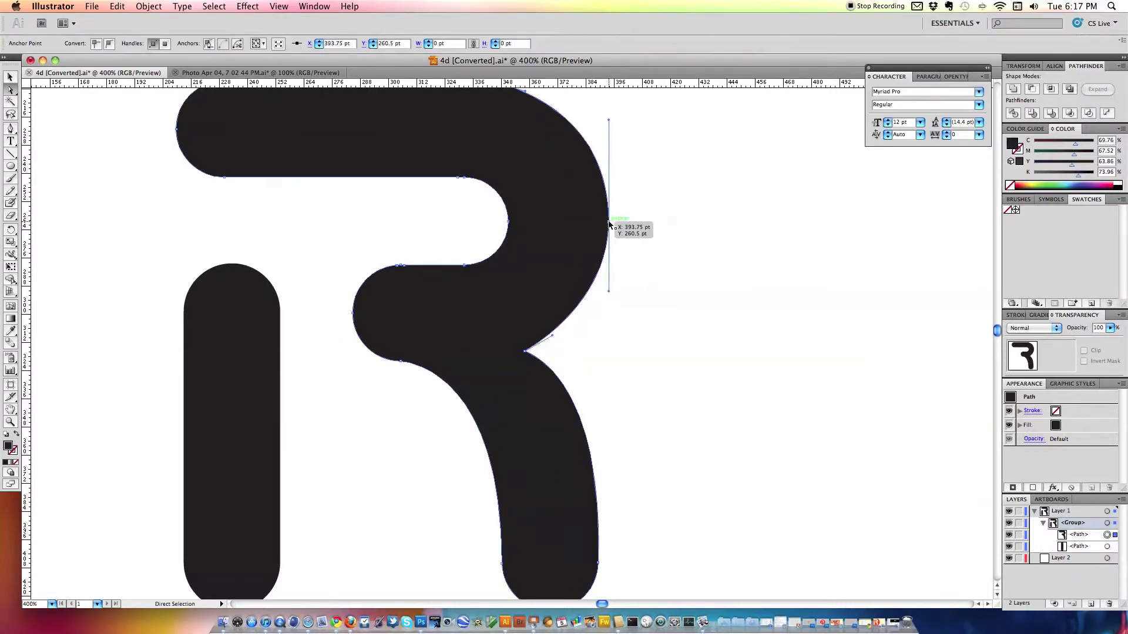
pyautogui.press('super+z')
pyautogui.moveTo(598, 303); pyautogui.dragTo(598, 292)
pyautogui.click(687, 222)
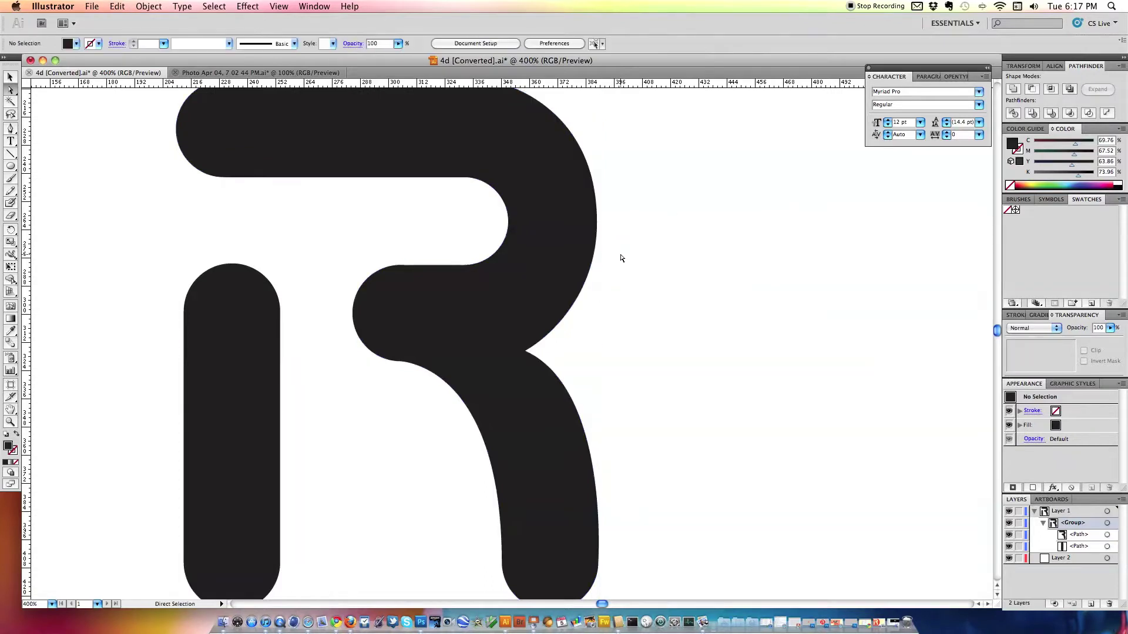
# Minimize the 4d [Converted].ai document and deselect the Videos folder on the desktop
pyautogui.scroll(-5, 607, 259)
pyautogui.scroll(5, 608, 260)
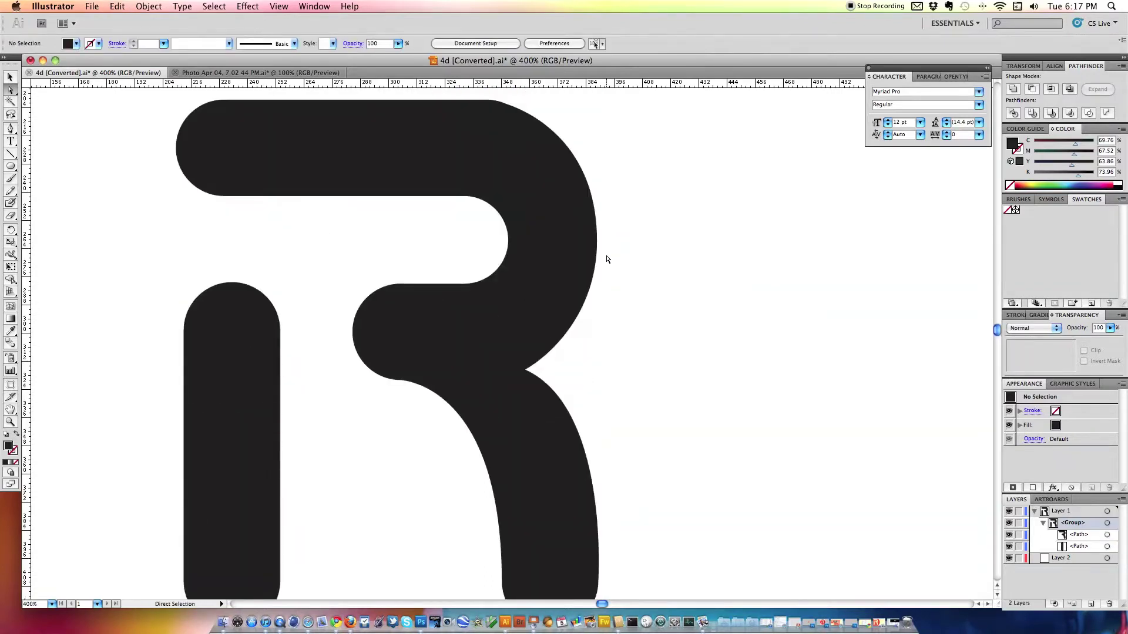
pyautogui.click(42, 61)
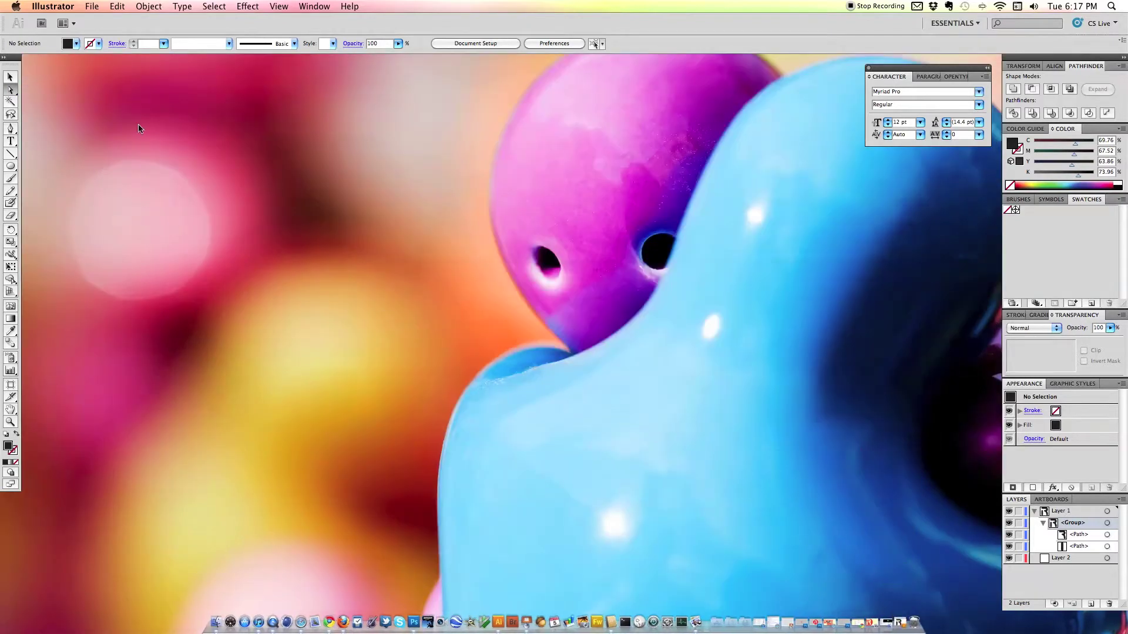
pyautogui.click(212, 178)
pyautogui.click(551, 302)
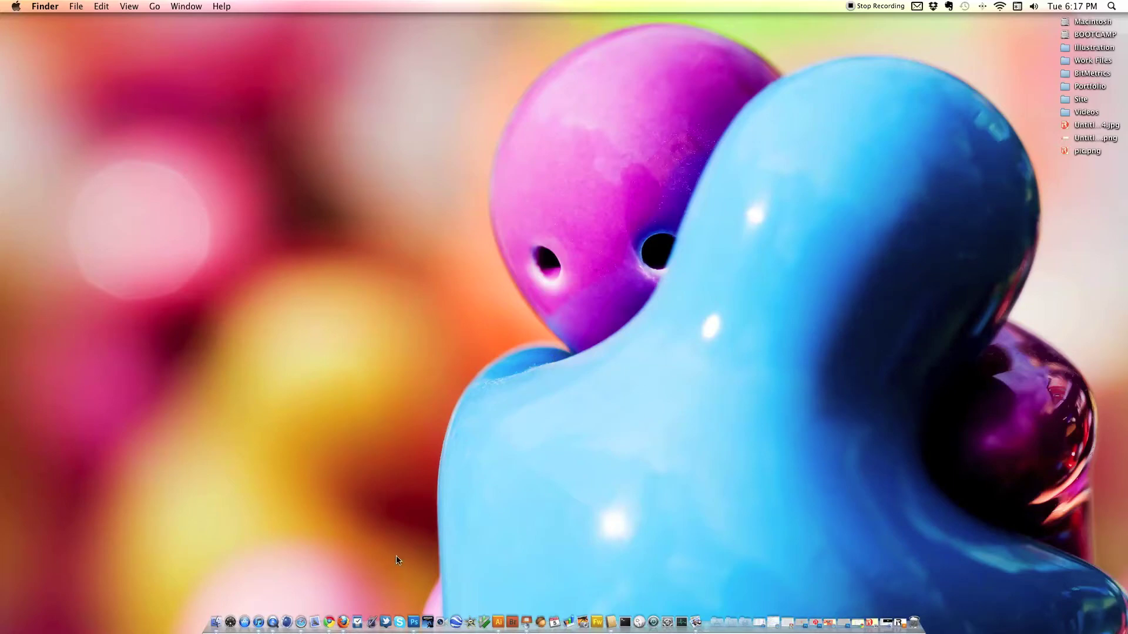
# Bring Photoshop forward and browse to the Pictures folder in the Open dialog
pyautogui.click(414, 623)
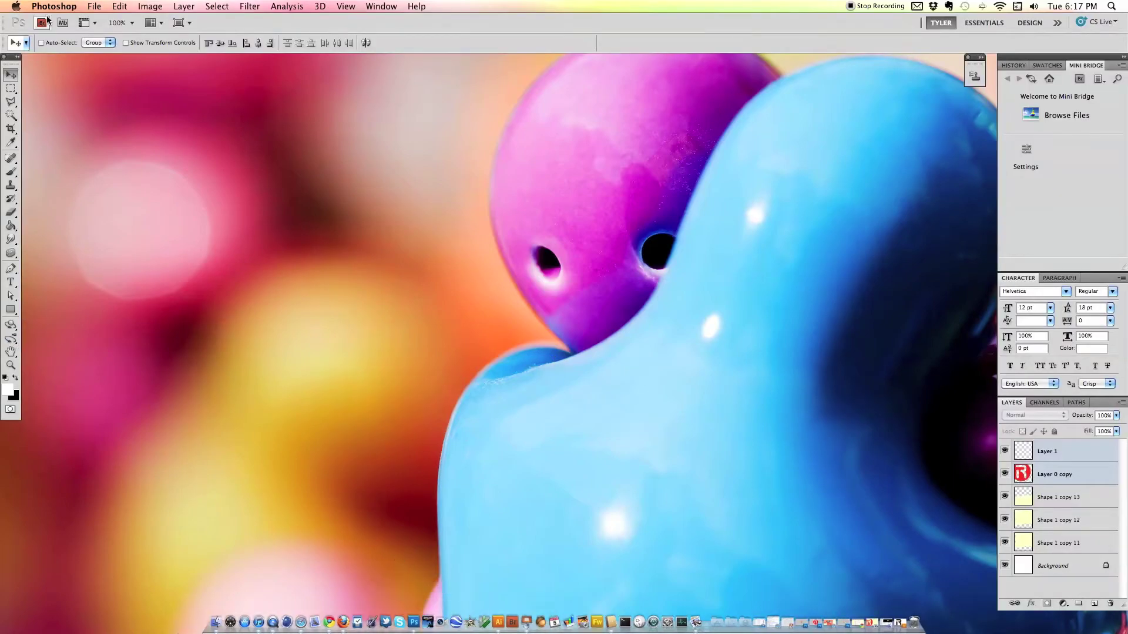
pyautogui.click(95, 6)
pyautogui.click(109, 32)
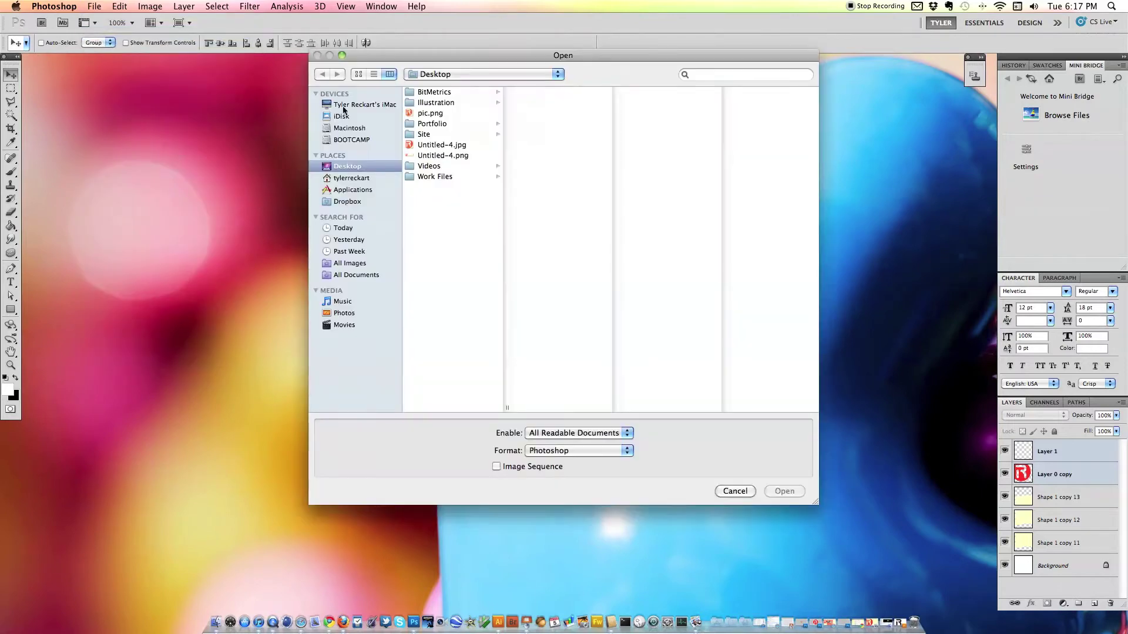
pyautogui.click(359, 178)
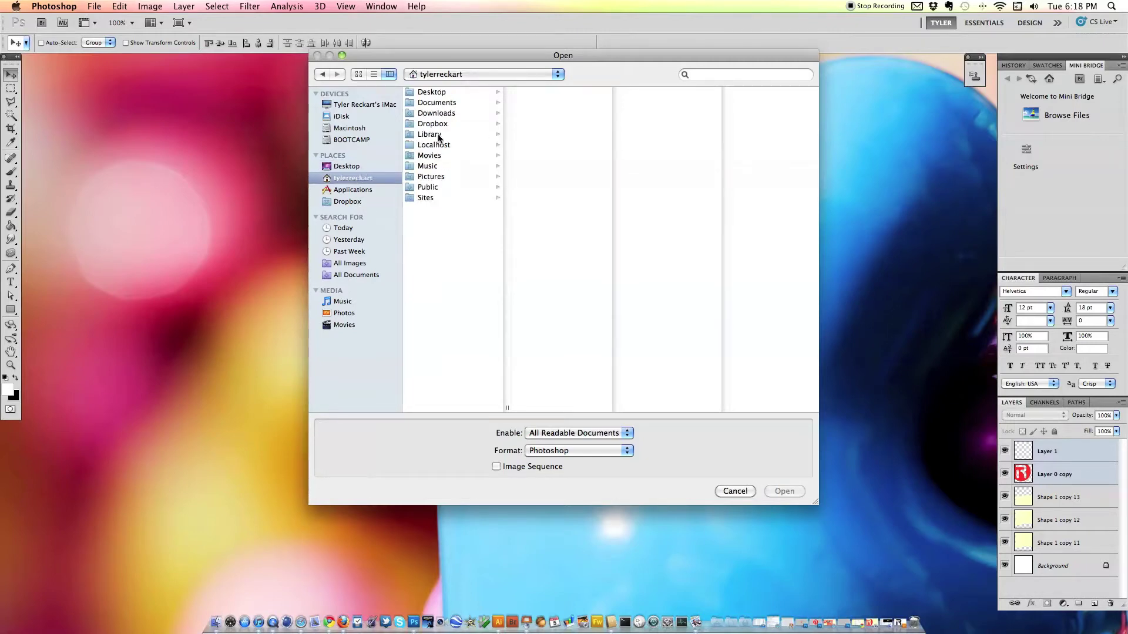
pyautogui.click(435, 177)
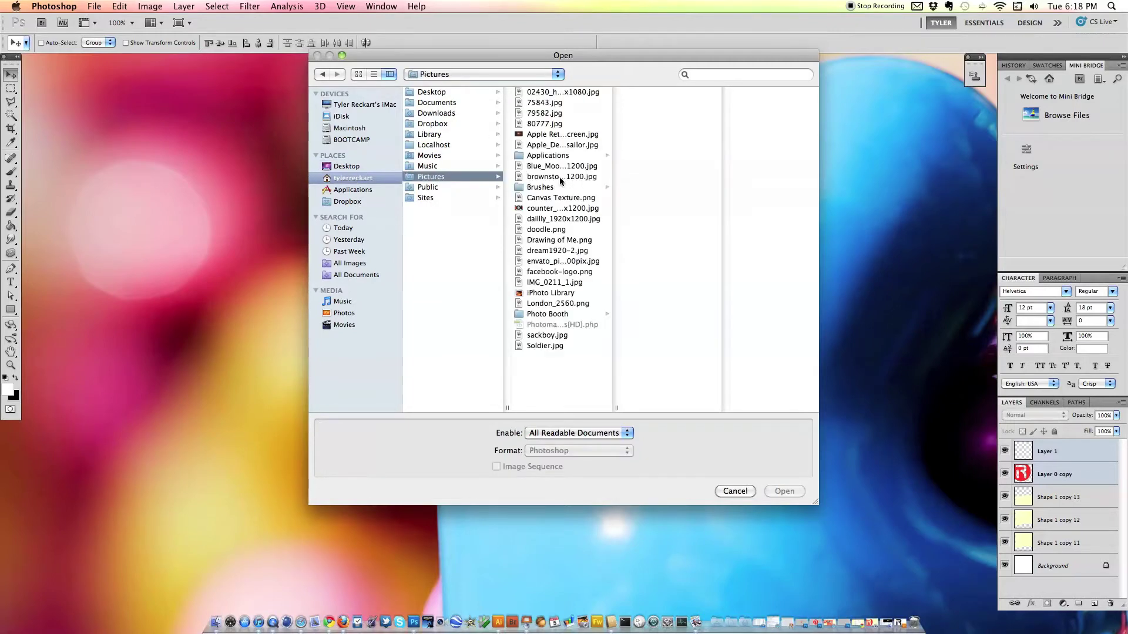
# Preview several pictures, then open the 02430_hugme_1920x1080.jpg toy figures wallpaper
pyautogui.click(540, 219)
pyautogui.click(540, 240)
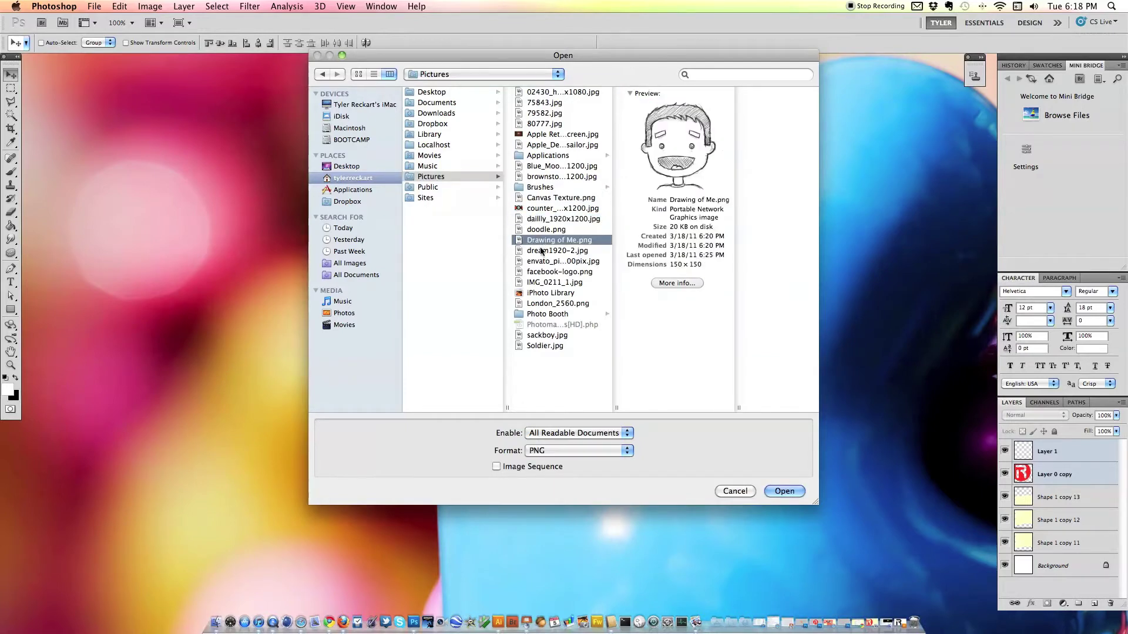
pyautogui.click(544, 251)
pyautogui.click(547, 261)
pyautogui.click(551, 273)
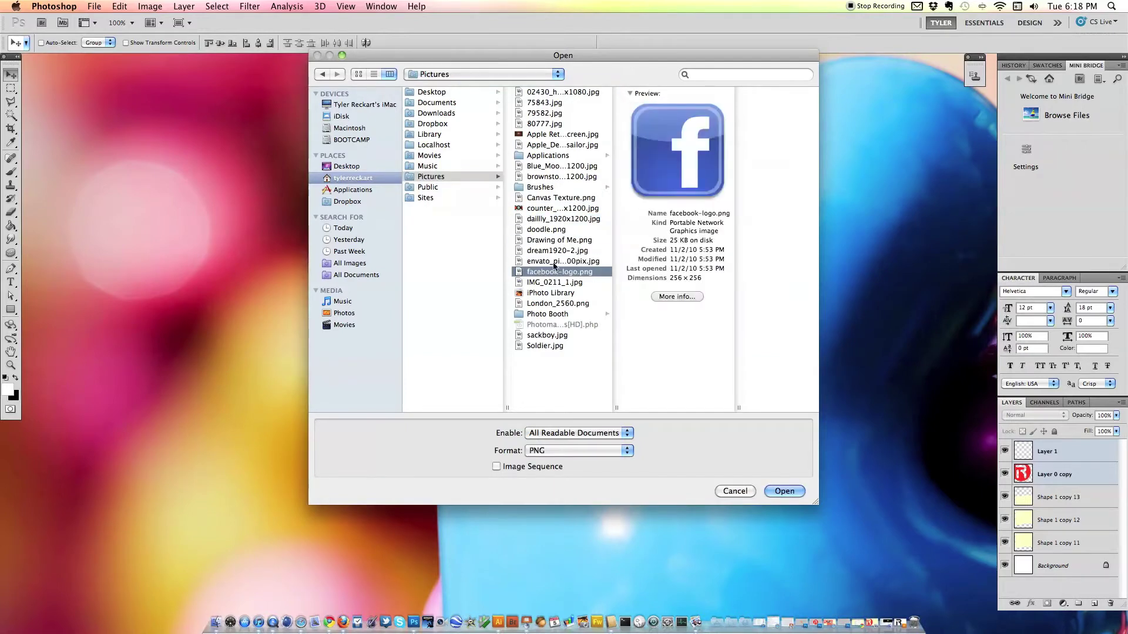
pyautogui.click(555, 92)
pyautogui.click(786, 491)
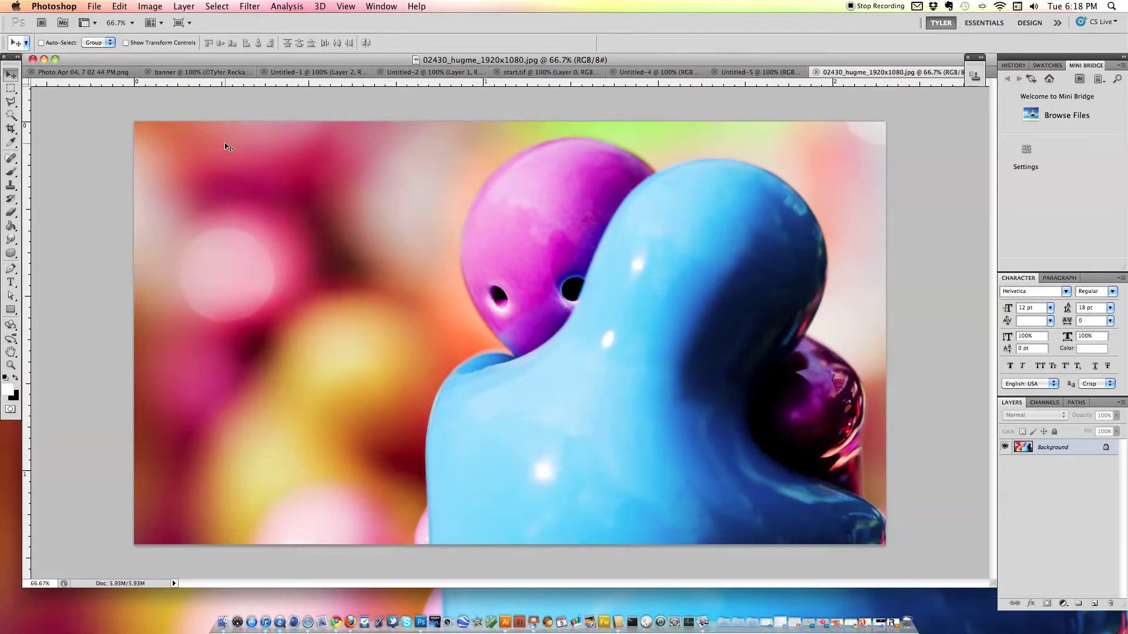
pyautogui.click(185, 7)
# Start a Levels adjustment on the wallpaper and move its window slightly aside
pyautogui.moveTo(146, 8)
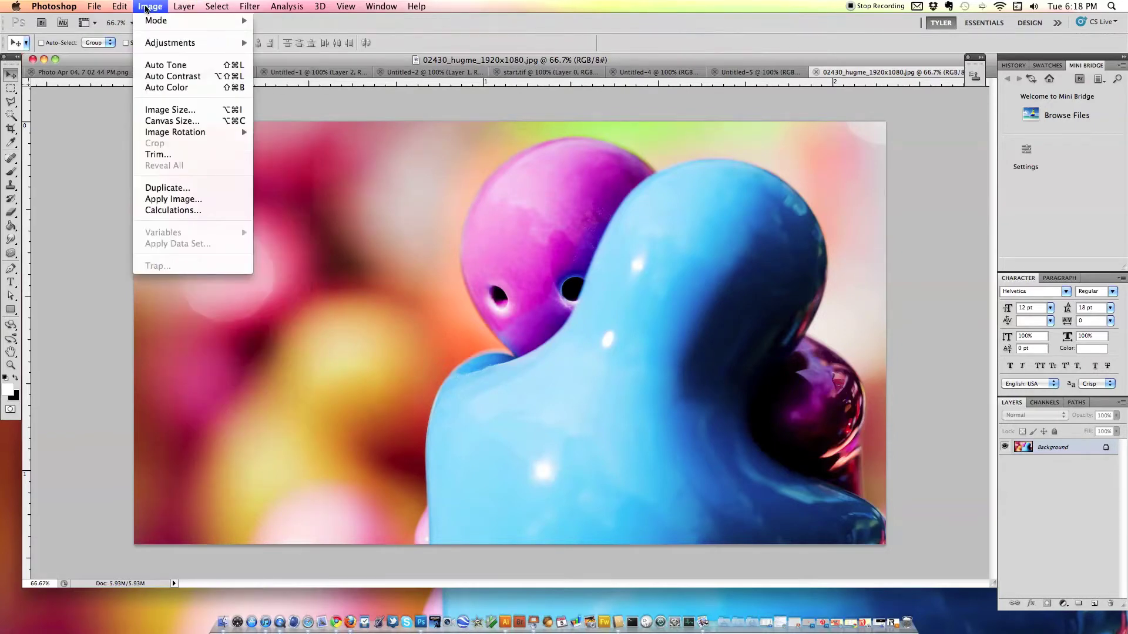
pyautogui.moveTo(177, 43)
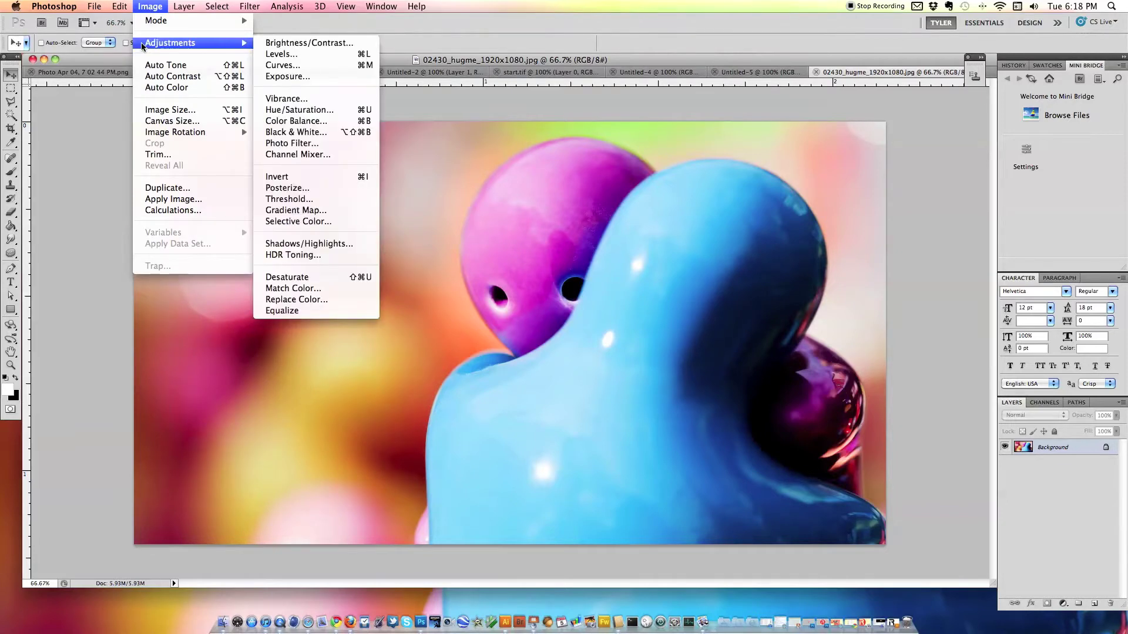
pyautogui.click(276, 54)
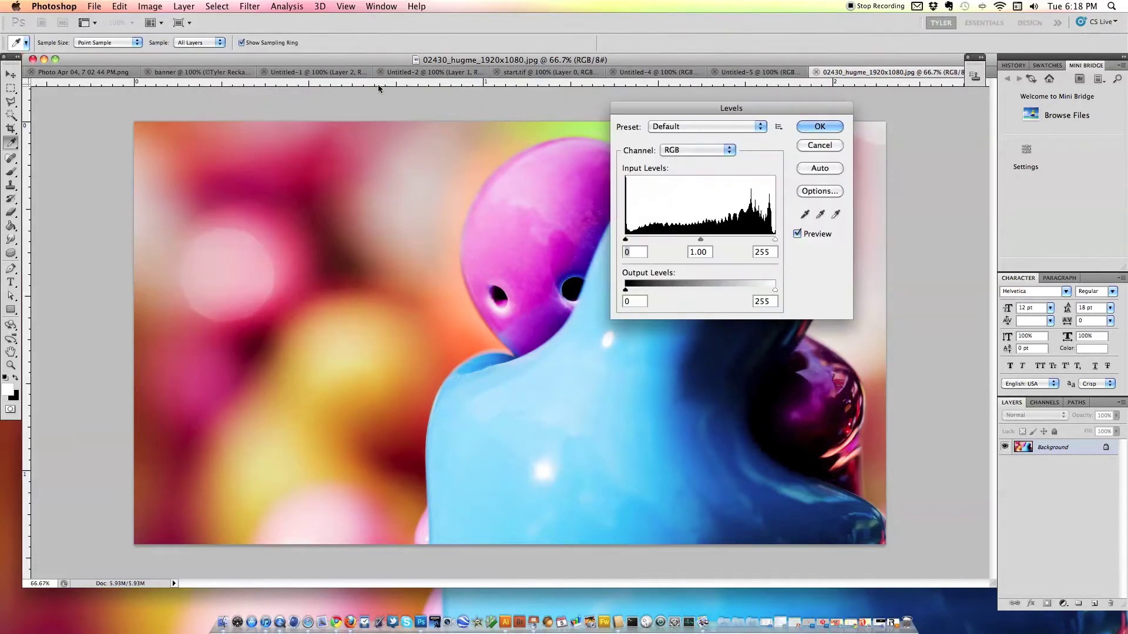
pyautogui.moveTo(700, 108); pyautogui.dragTo(717, 170)
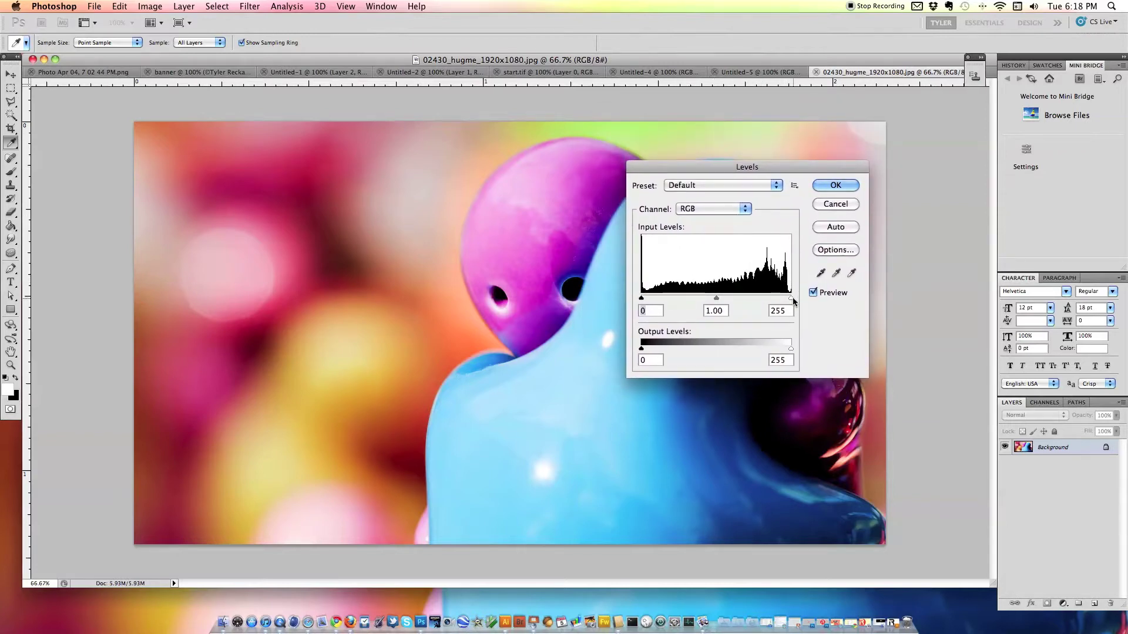
# Try white point 190 and 221, gamma 0.79, black point 111, then drag white to 2
pyautogui.moveTo(790, 298)
pyautogui.mouseDown()
pyautogui.moveTo(695, 300)
pyautogui.moveTo(788, 298)
pyautogui.mouseUp()
pyautogui.moveTo(716, 298)
pyautogui.mouseDown()
pyautogui.moveTo(733, 298)
pyautogui.moveTo(718, 298)
pyautogui.mouseUp()
pyautogui.moveTo(791, 298)
pyautogui.mouseDown()
pyautogui.moveTo(756, 297)
pyautogui.moveTo(799, 294)
pyautogui.mouseUp()
pyautogui.moveTo(643, 300)
pyautogui.mouseDown()
pyautogui.moveTo(707, 300)
pyautogui.moveTo(641, 301)
pyautogui.mouseUp()
pyautogui.moveTo(791, 299); pyautogui.dragTo(631, 298)
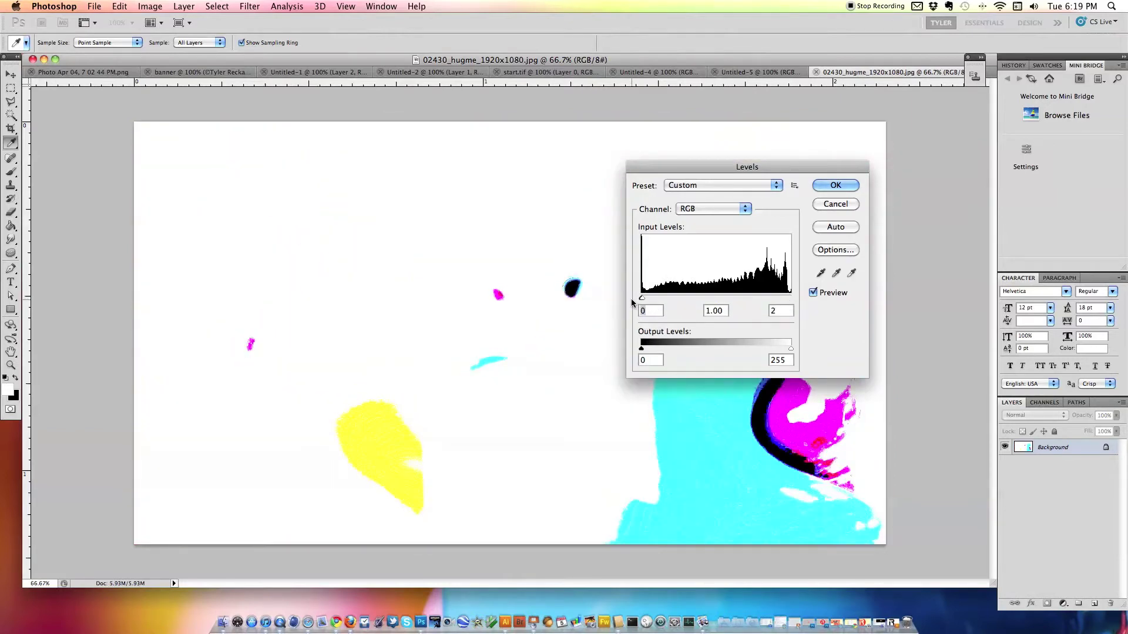
# Reset the Levels inputs to defaults, try midtone gamma 1.32, then return it to 1.00
pyautogui.press('super+z')
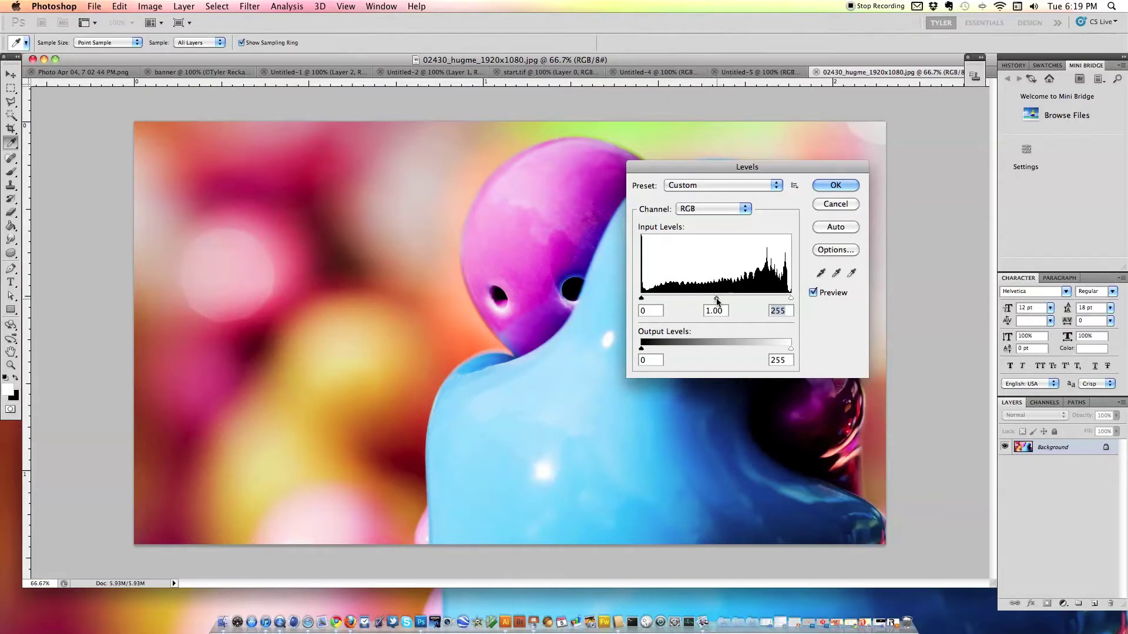
pyautogui.moveTo(715, 298)
pyautogui.mouseDown()
pyautogui.moveTo(656, 300)
pyautogui.moveTo(737, 298)
pyautogui.moveTo(714, 296)
pyautogui.mouseUp()
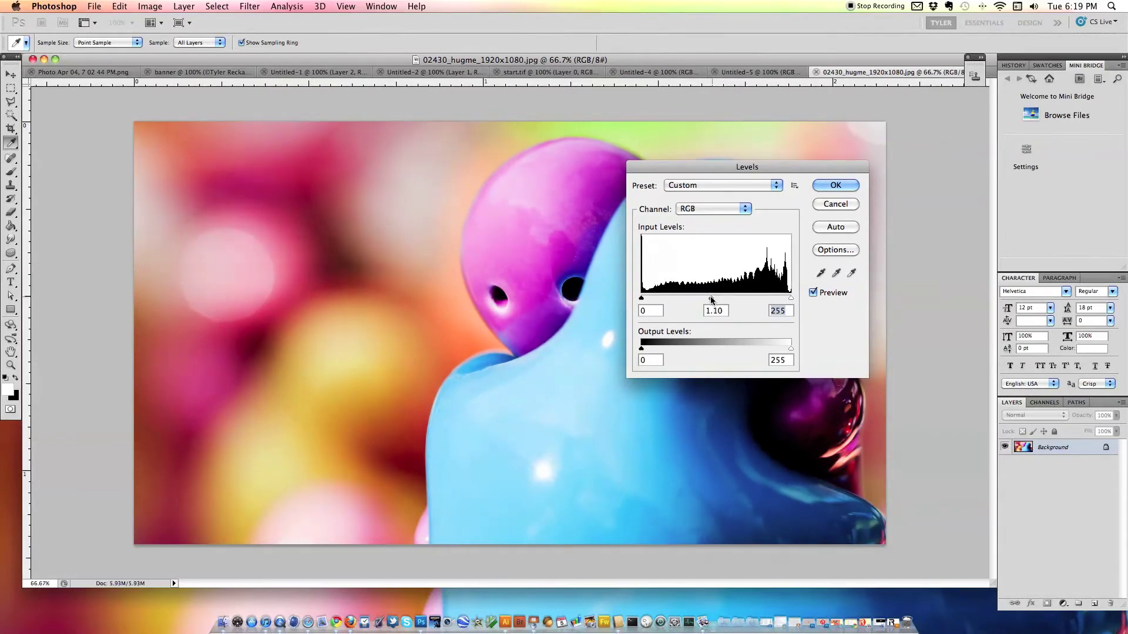
pyautogui.moveTo(713, 294); pyautogui.dragTo(718, 295)
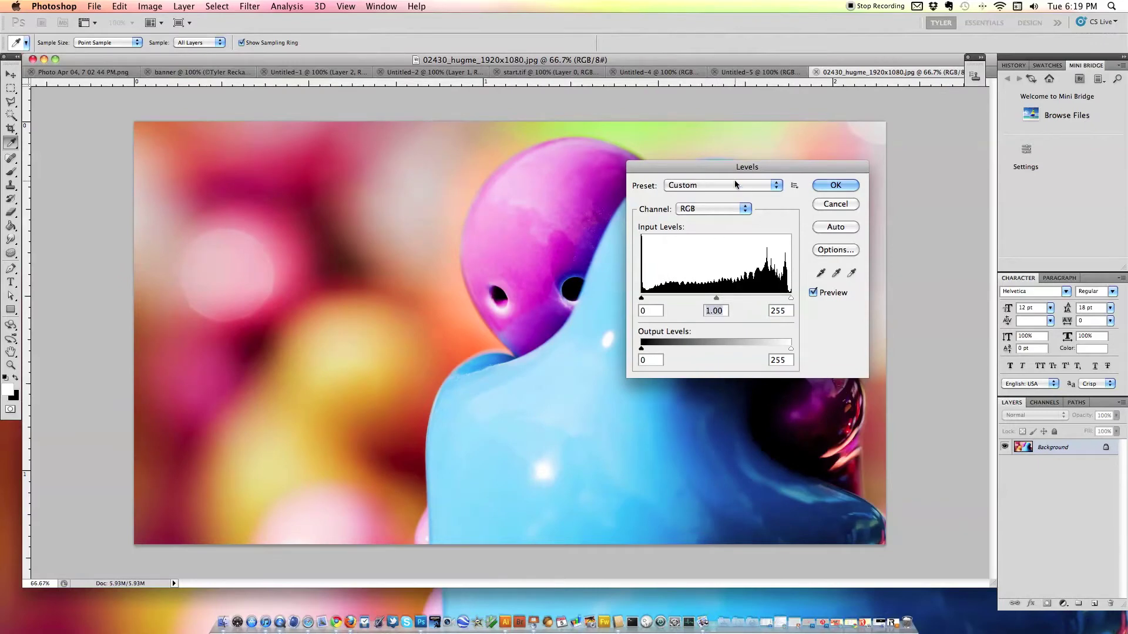
pyautogui.click(743, 209)
# Switch Levels to the Red channel and drag its midtone slider to dark and bright extremes
pyautogui.click(774, 214)
pyautogui.click(736, 210)
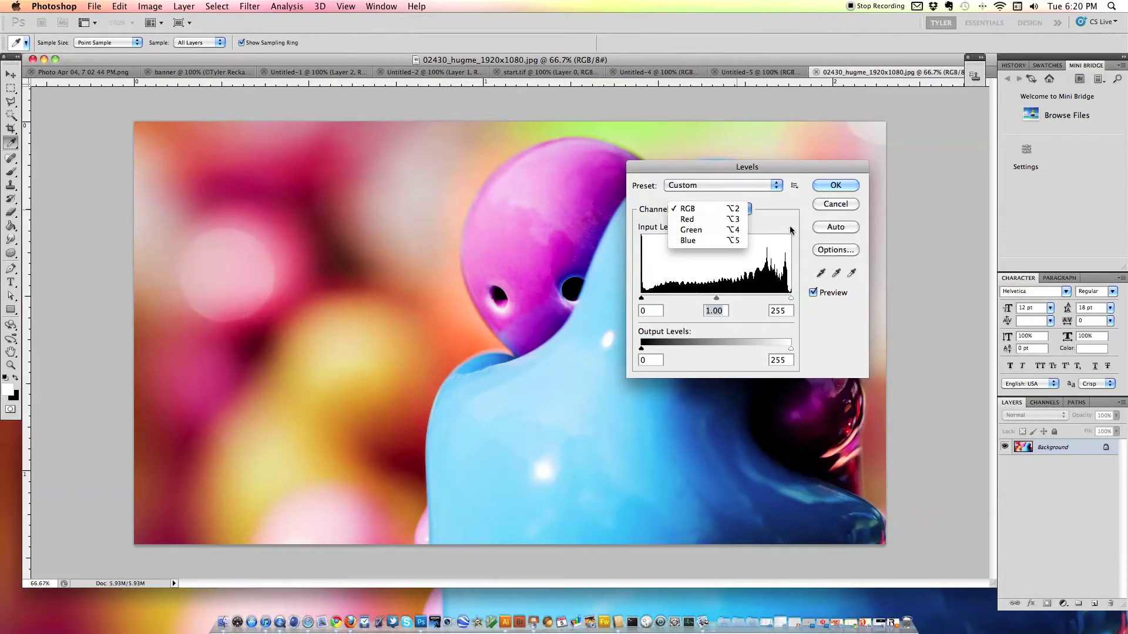
pyautogui.click(734, 218)
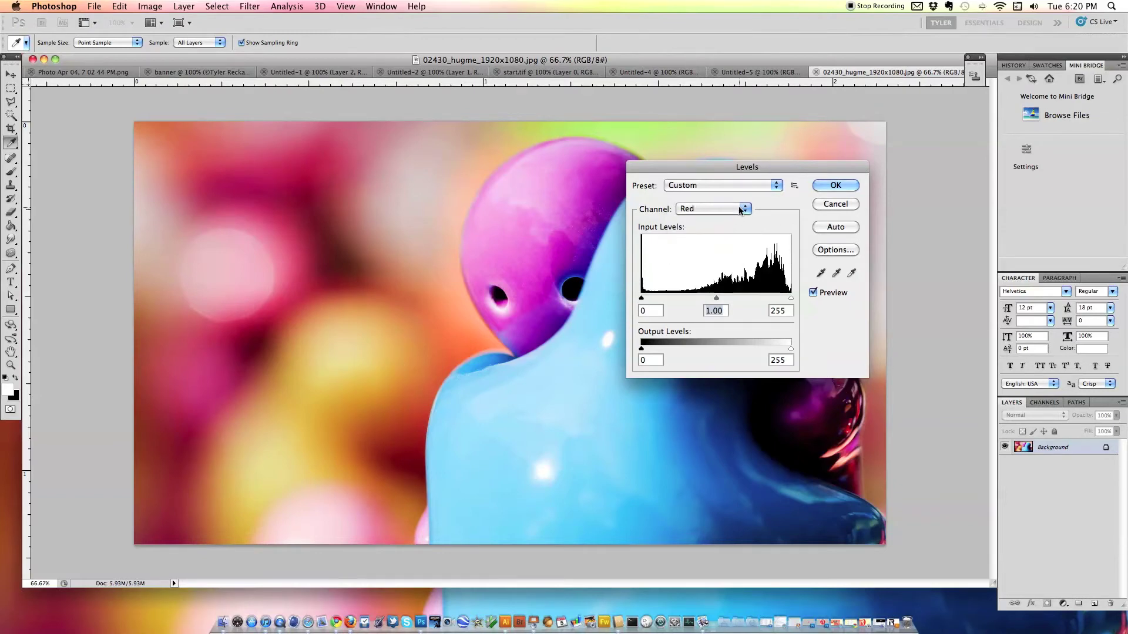
pyautogui.moveTo(716, 297); pyautogui.dragTo(792, 297)
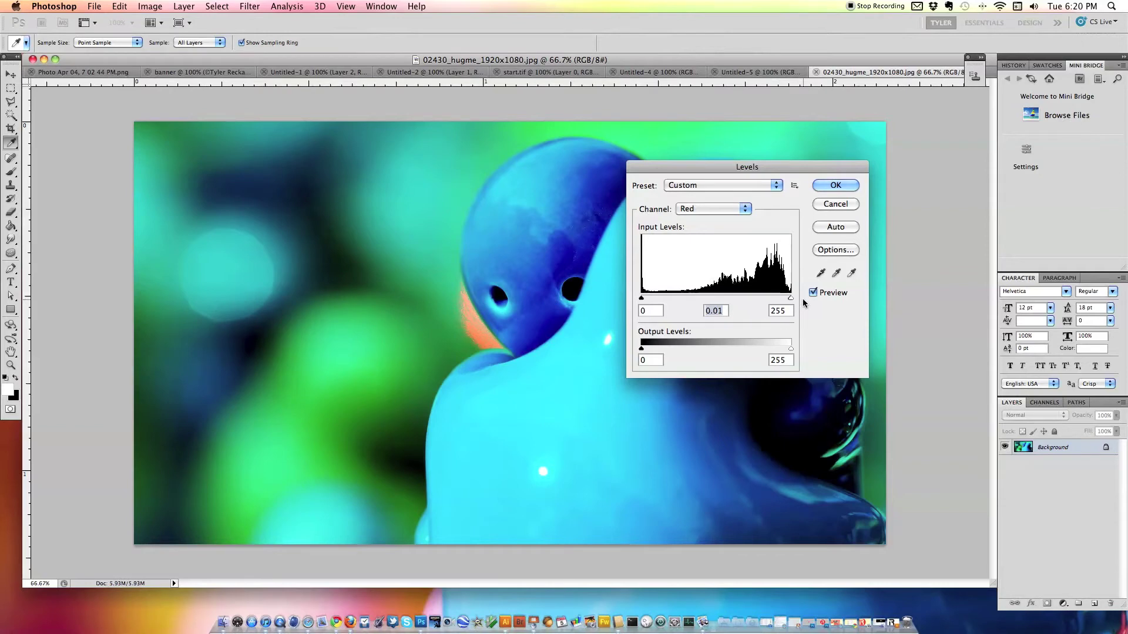
pyautogui.moveTo(791, 298); pyautogui.dragTo(633, 299)
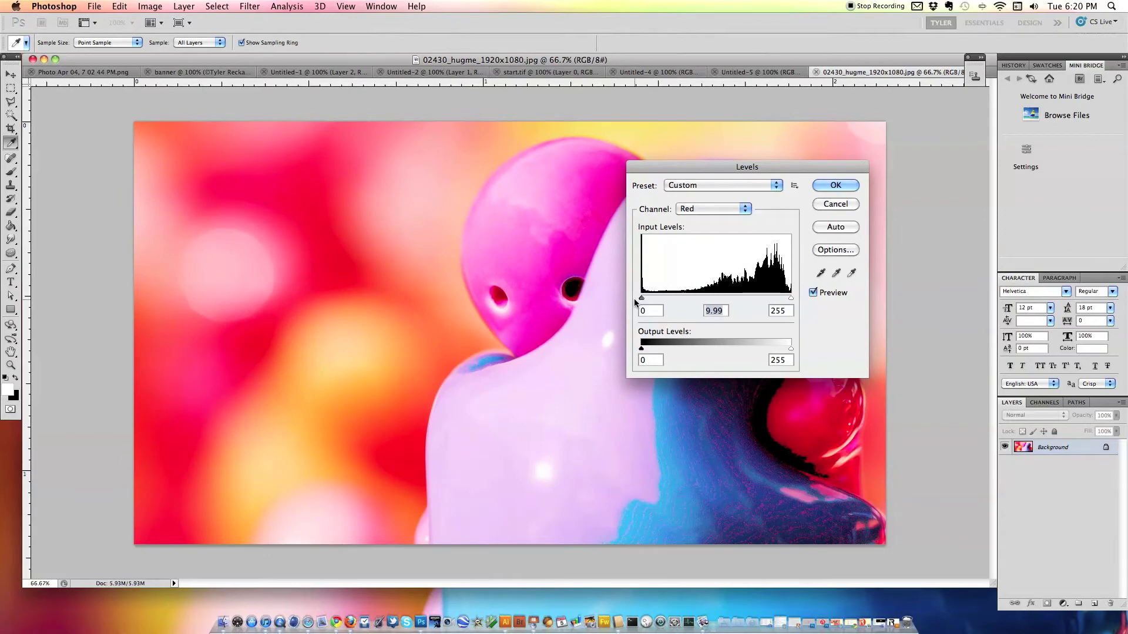
pyautogui.moveTo(635, 299); pyautogui.dragTo(809, 302)
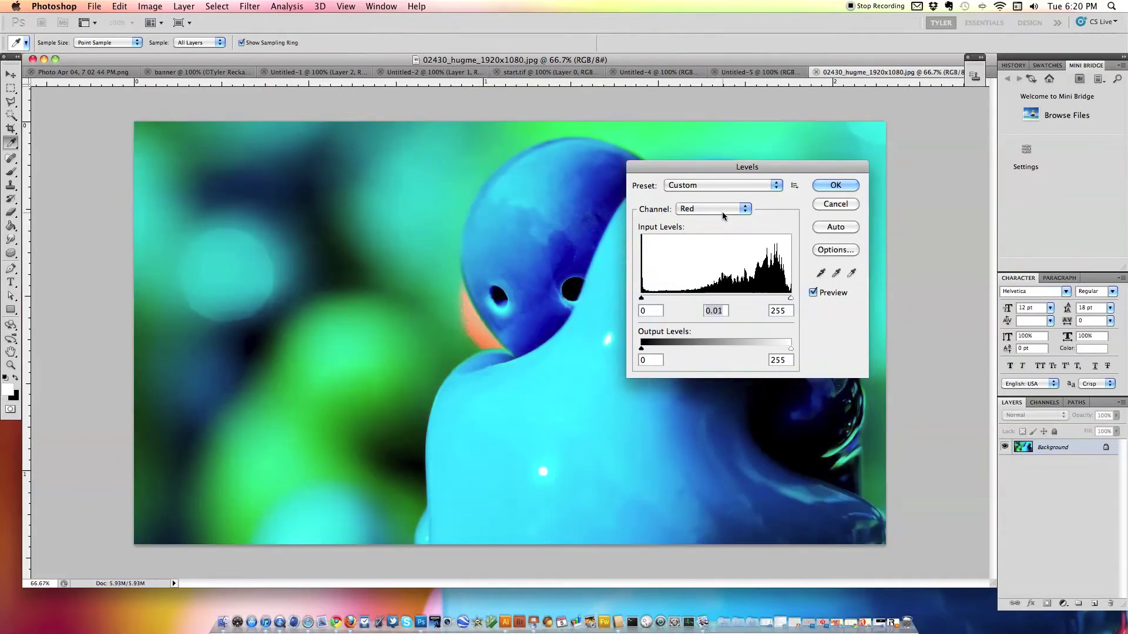
# Crush the Green channel midtones, then return the Red midtone gamma to 1.00
pyautogui.click(722, 212)
pyautogui.click(712, 218)
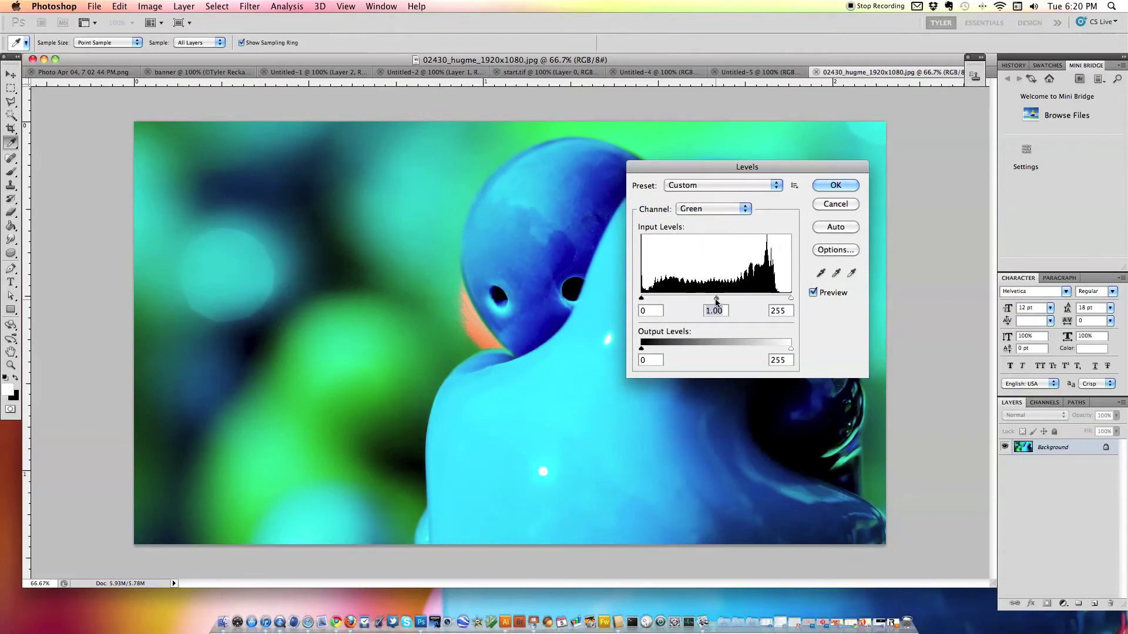
pyautogui.moveTo(716, 299)
pyautogui.mouseDown()
pyautogui.moveTo(806, 302)
pyautogui.moveTo(675, 297)
pyautogui.moveTo(716, 298)
pyautogui.mouseUp()
pyautogui.click(699, 209)
pyautogui.click(700, 188)
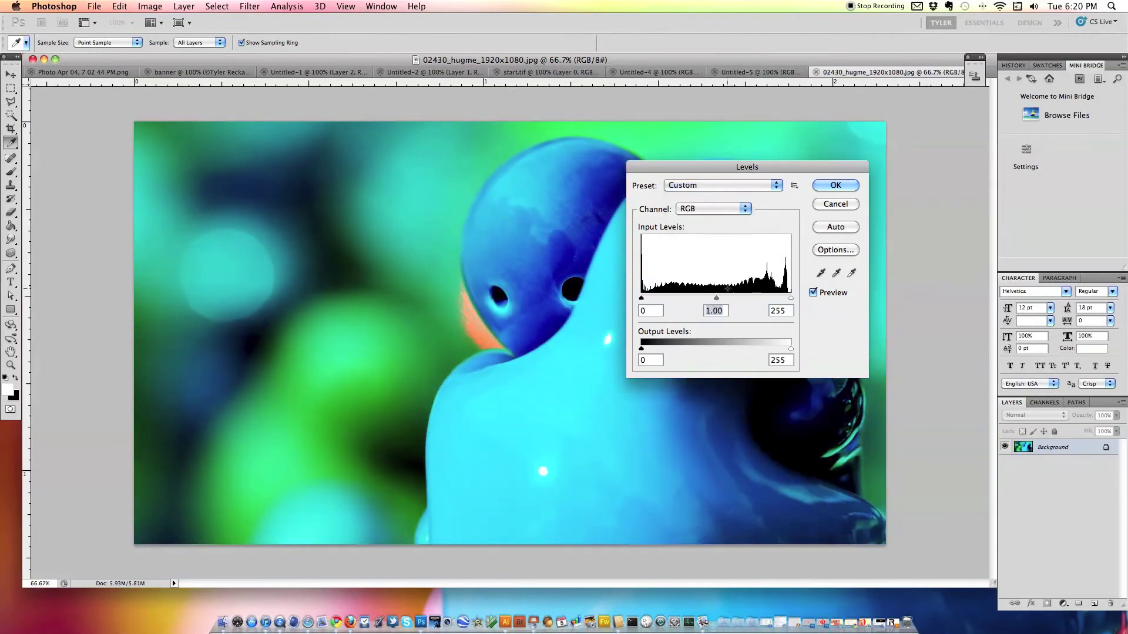
pyautogui.click(711, 209)
pyautogui.click(705, 219)
pyautogui.moveTo(786, 302); pyautogui.dragTo(718, 302)
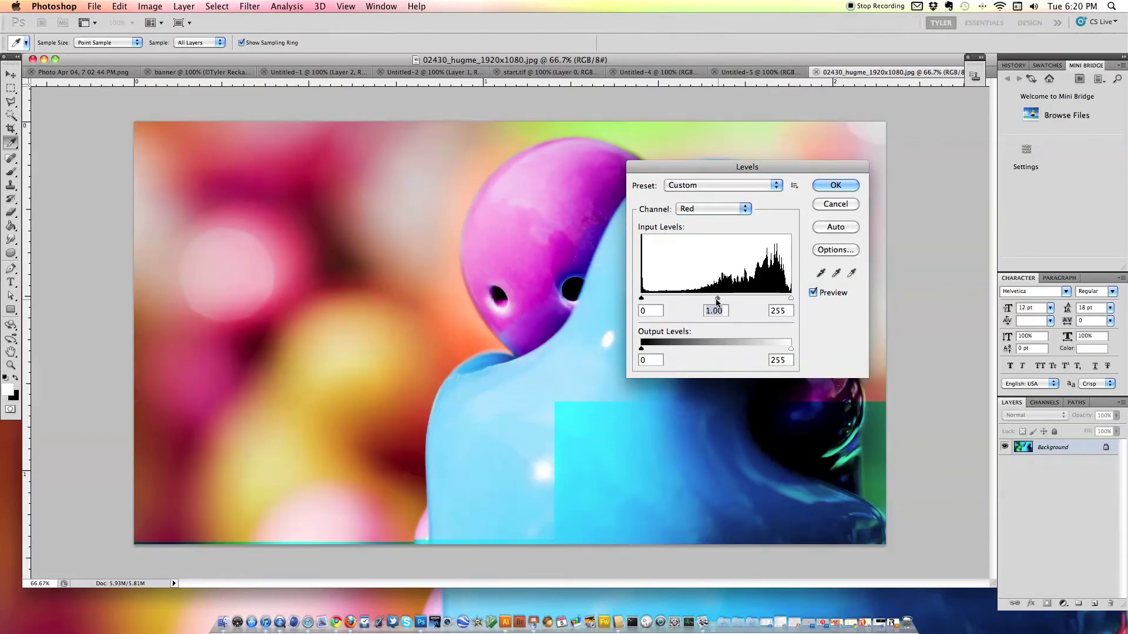
# Return Levels to the RGB channel, toggle Default and Custom presets, and cancel loading a preset
pyautogui.click(690, 210)
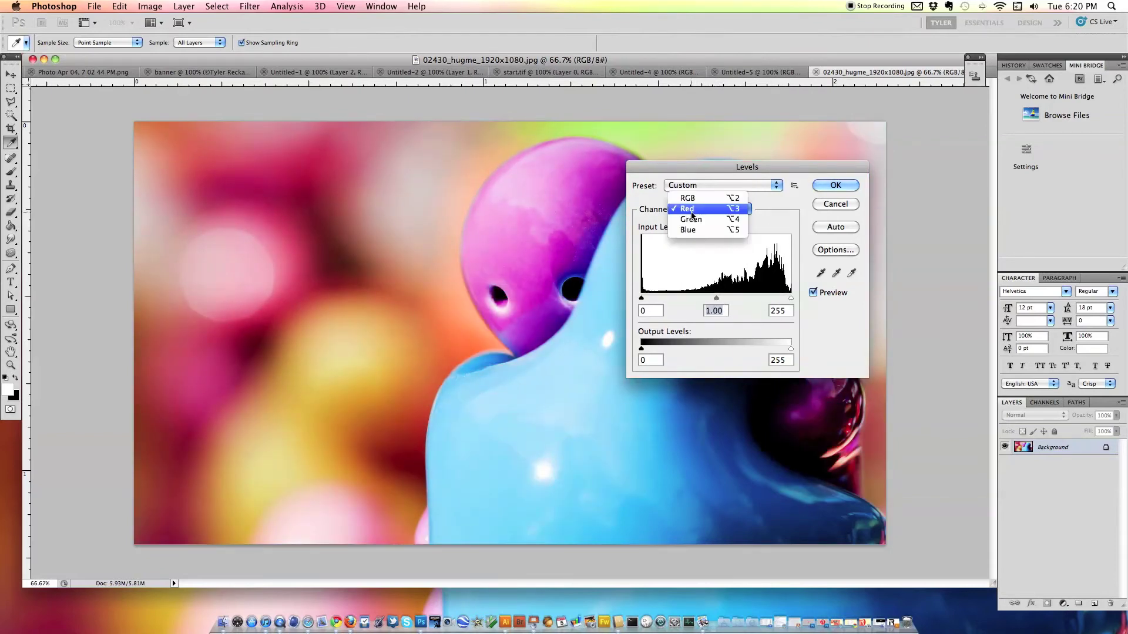
pyautogui.click(696, 199)
pyautogui.click(704, 188)
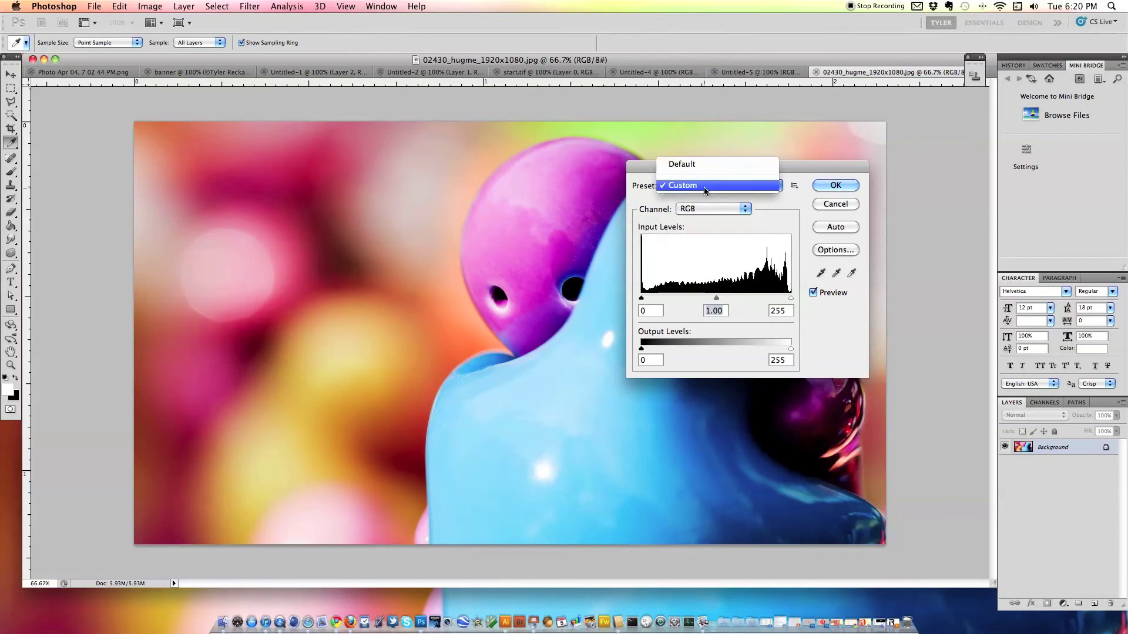
pyautogui.click(714, 174)
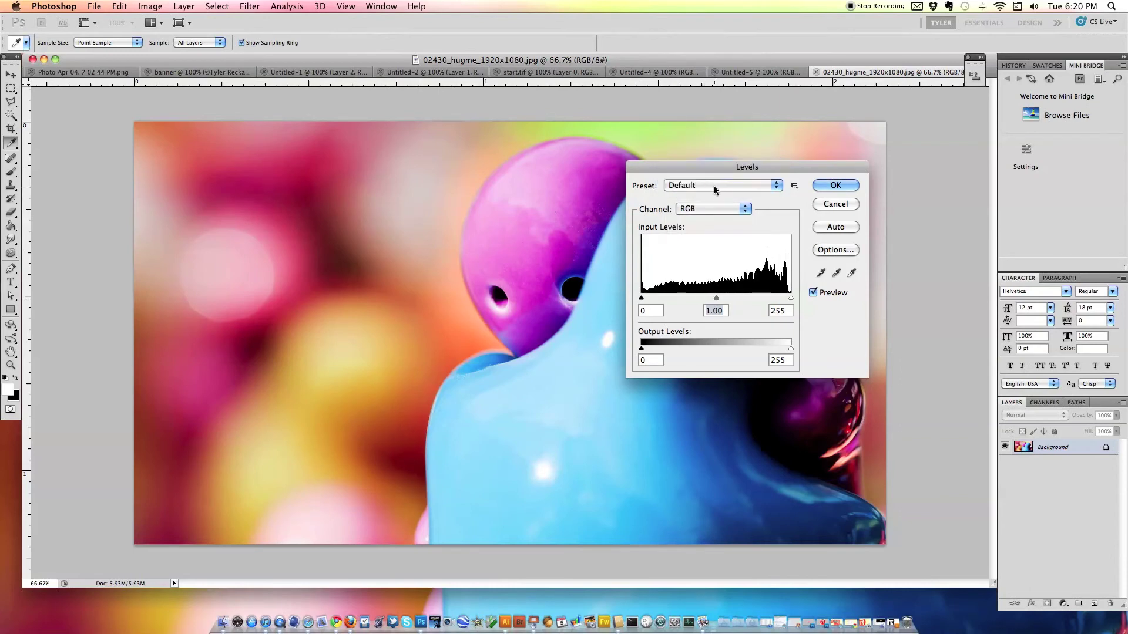
pyautogui.click(714, 185)
pyautogui.click(709, 200)
pyautogui.click(794, 186)
pyautogui.click(784, 203)
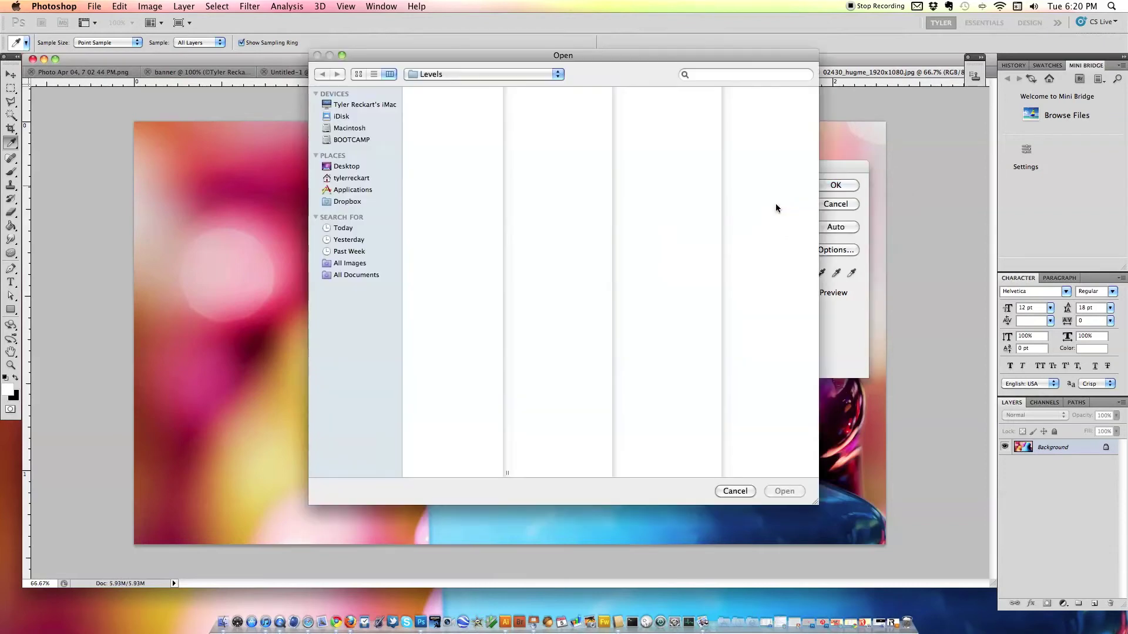
pyautogui.click(734, 491)
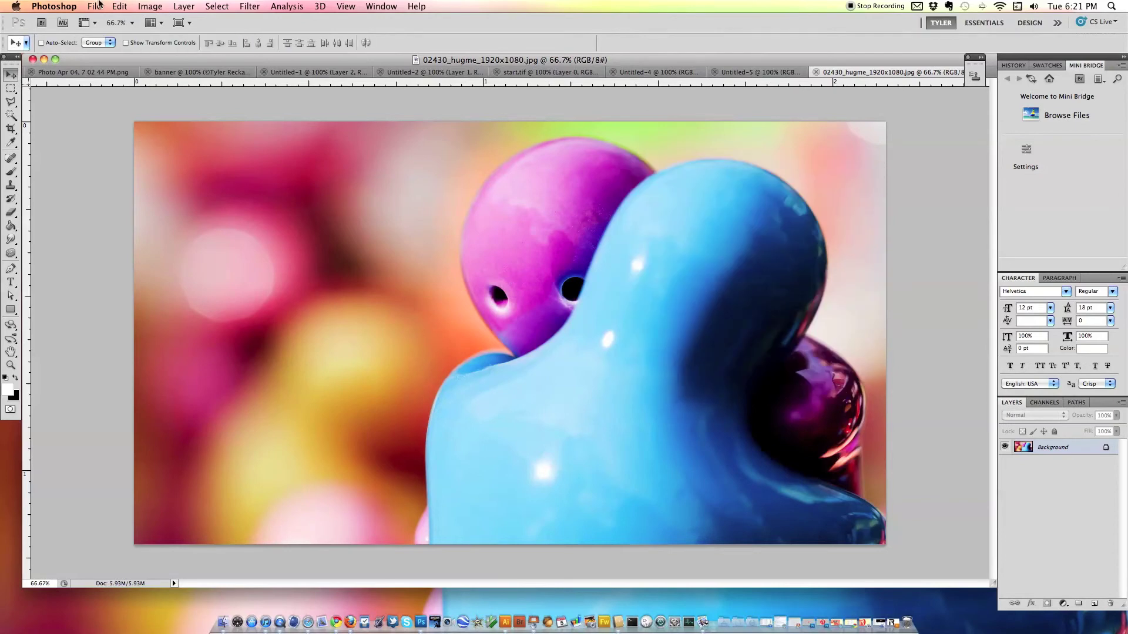
# Open 79582.jpg from Pictures after previewing other images, and restore its document window
pyautogui.click(92, 7)
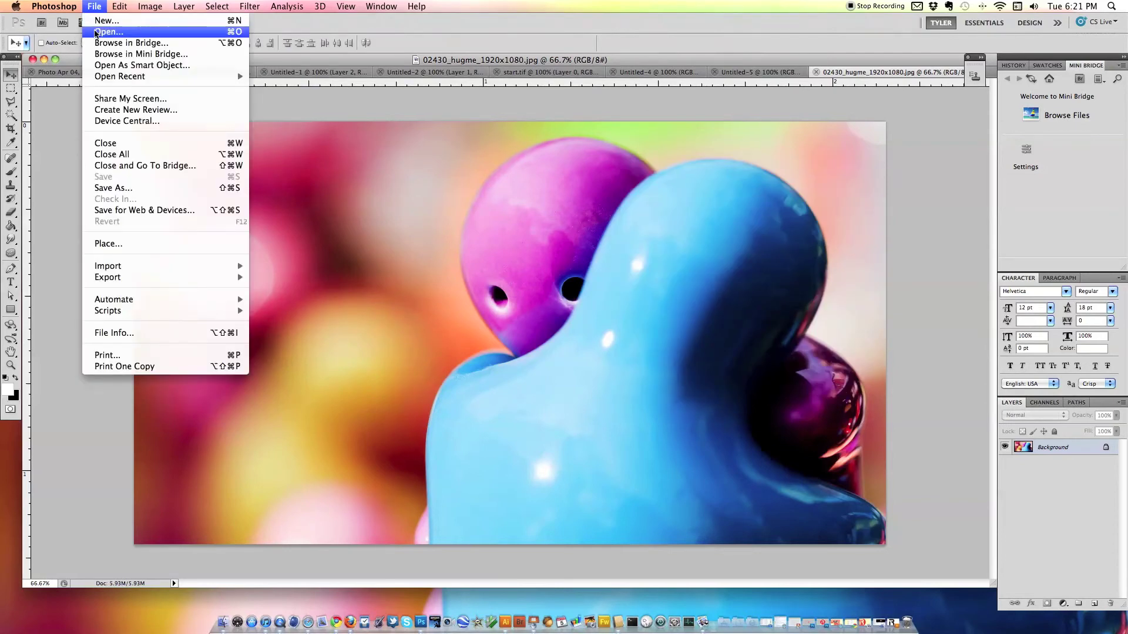
pyautogui.click(94, 29)
pyautogui.click(457, 167)
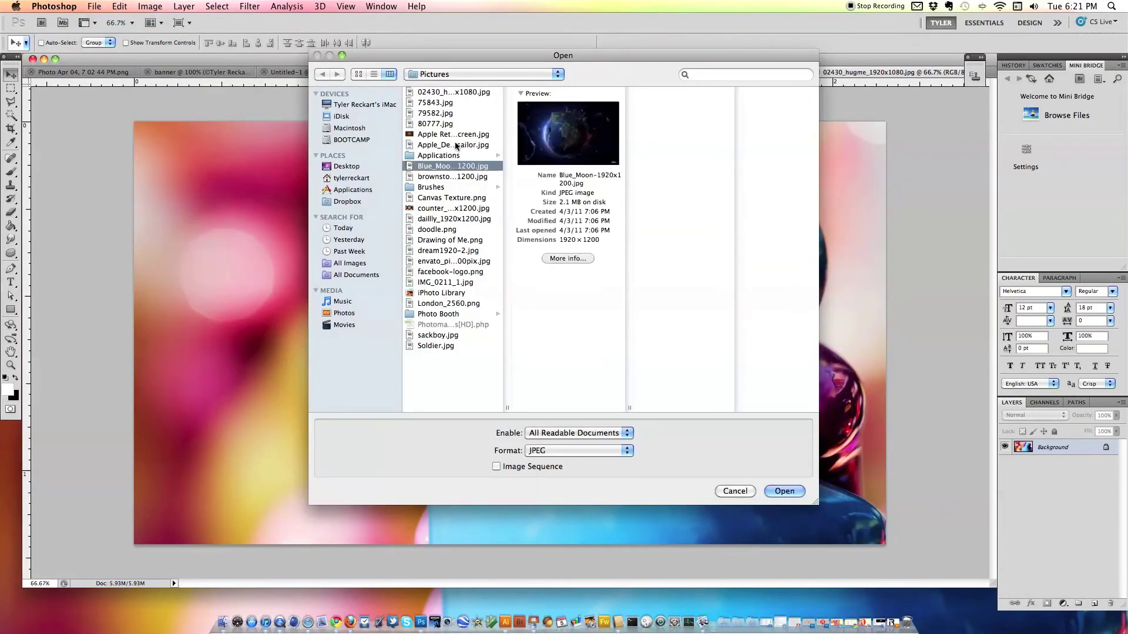
pyautogui.click(456, 134)
pyautogui.click(443, 113)
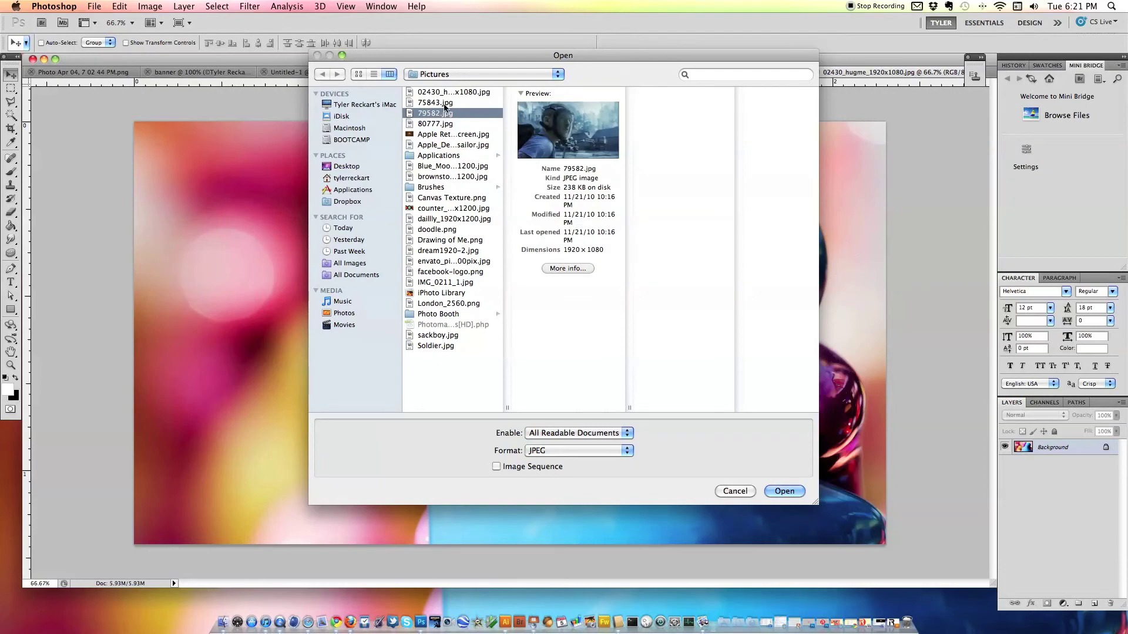
pyautogui.click(447, 104)
pyautogui.click(447, 114)
pyautogui.doubleClick(447, 114)
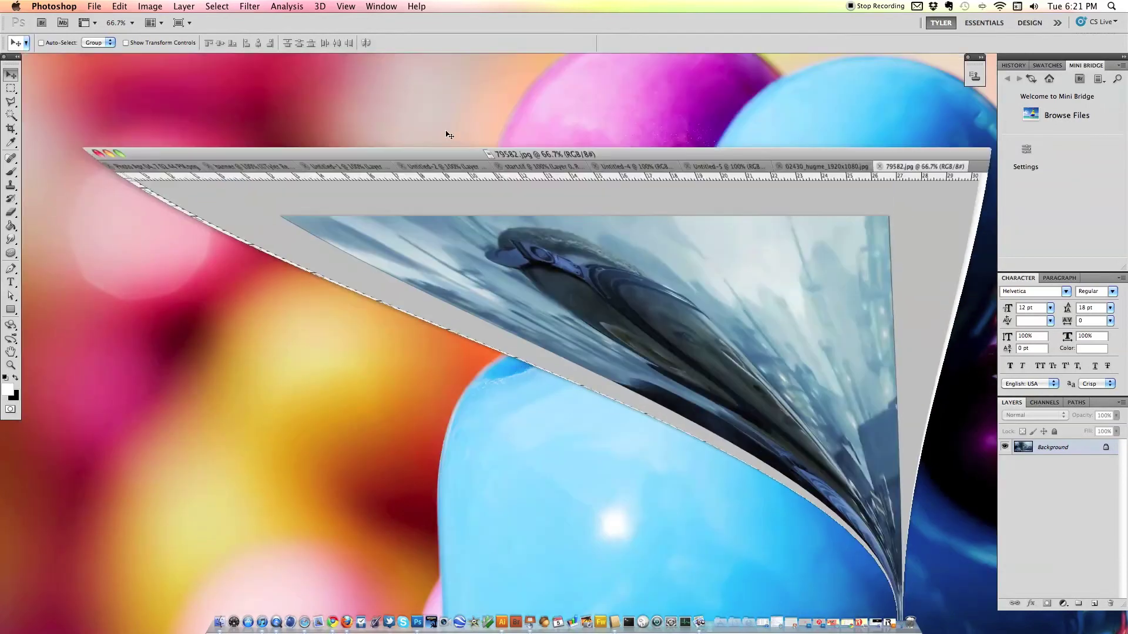
pyautogui.click(900, 622)
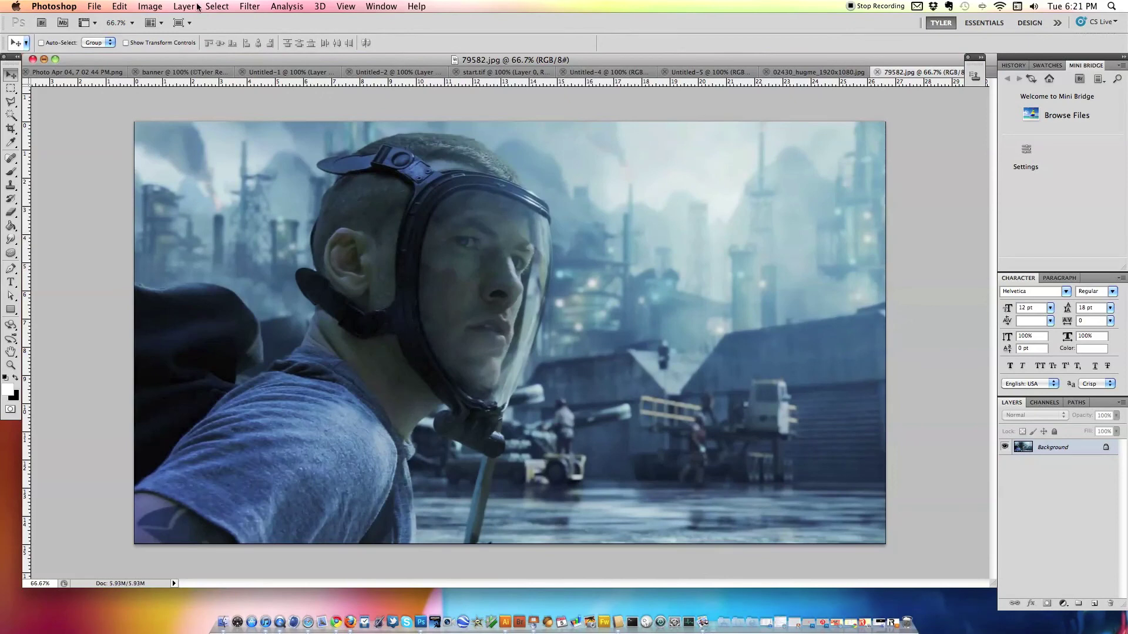
pyautogui.click(150, 6)
# Apply Levels to the portrait with black input 28, midtone 1.23 and white 229
pyautogui.moveTo(186, 43)
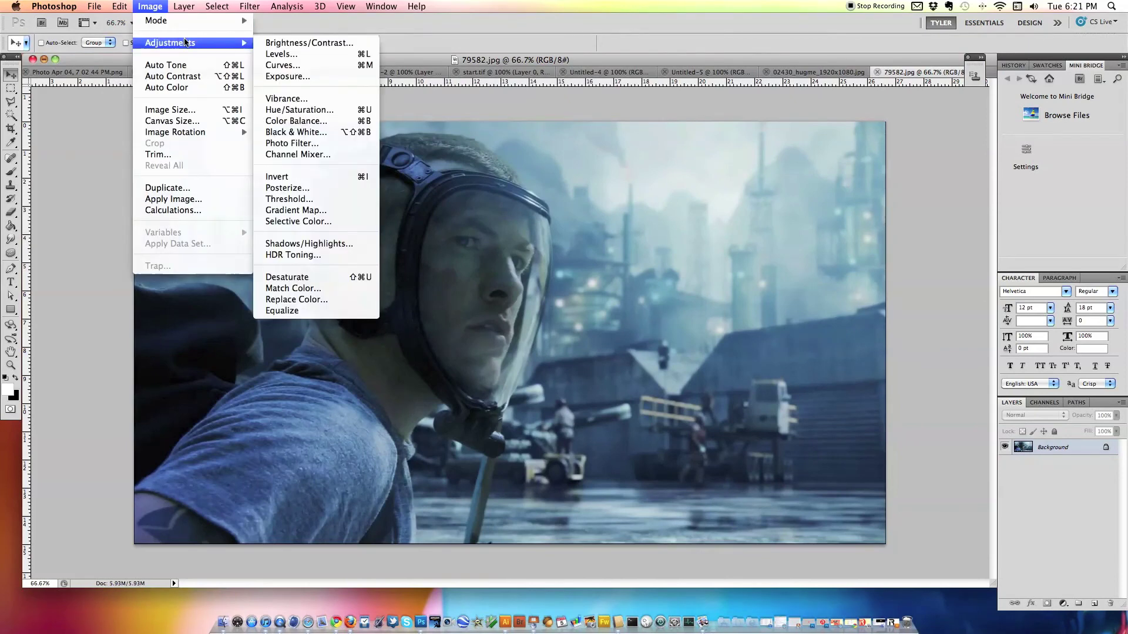
pyautogui.click(310, 54)
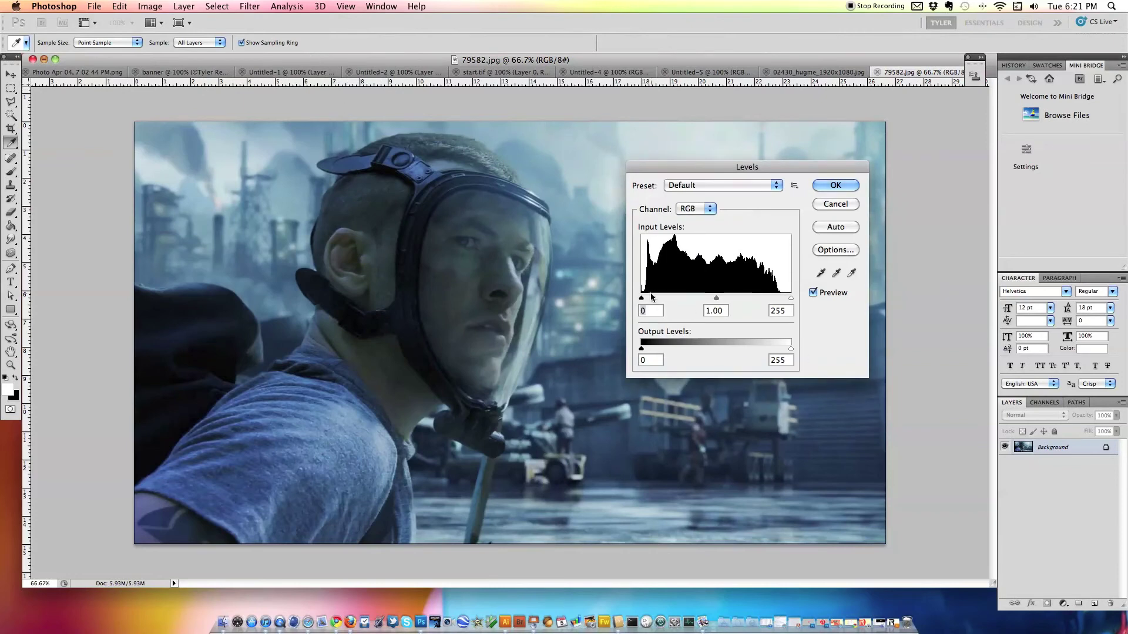
pyautogui.moveTo(642, 298); pyautogui.dragTo(647, 301)
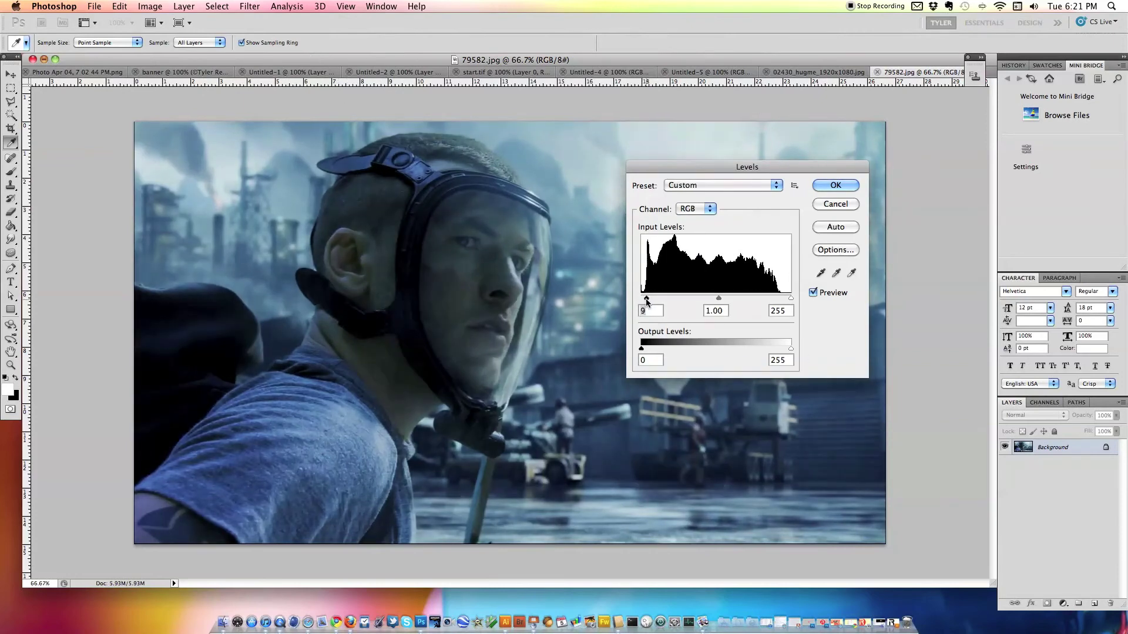
pyautogui.moveTo(719, 299); pyautogui.dragTo(654, 301)
pyautogui.moveTo(791, 299); pyautogui.dragTo(776, 299)
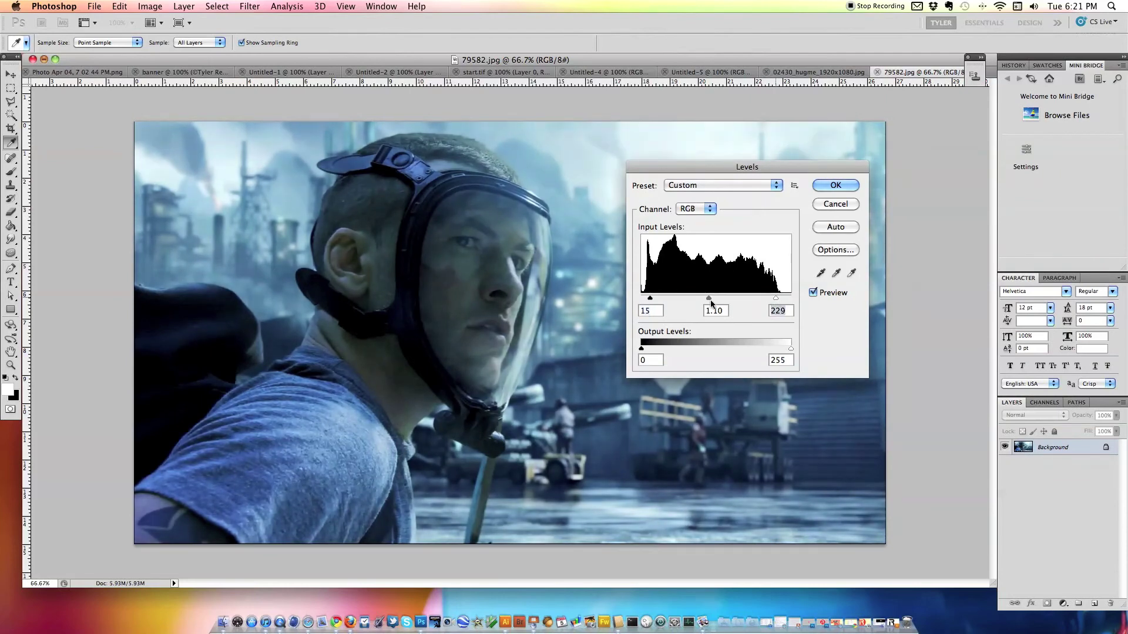
pyautogui.moveTo(650, 300); pyautogui.dragTo(708, 300)
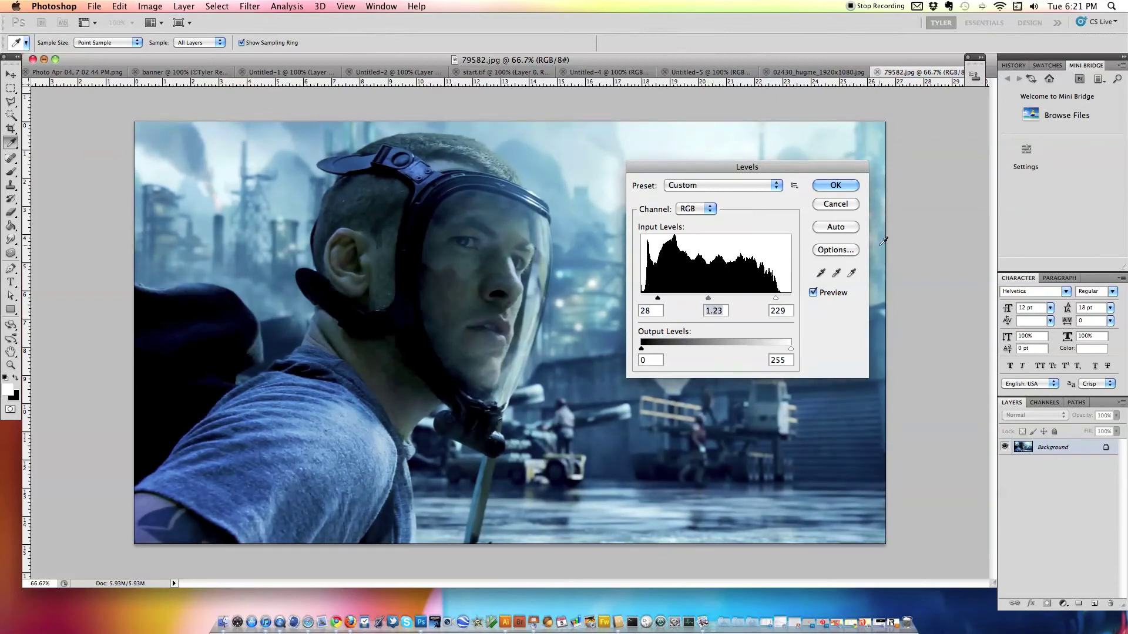
pyautogui.click(836, 187)
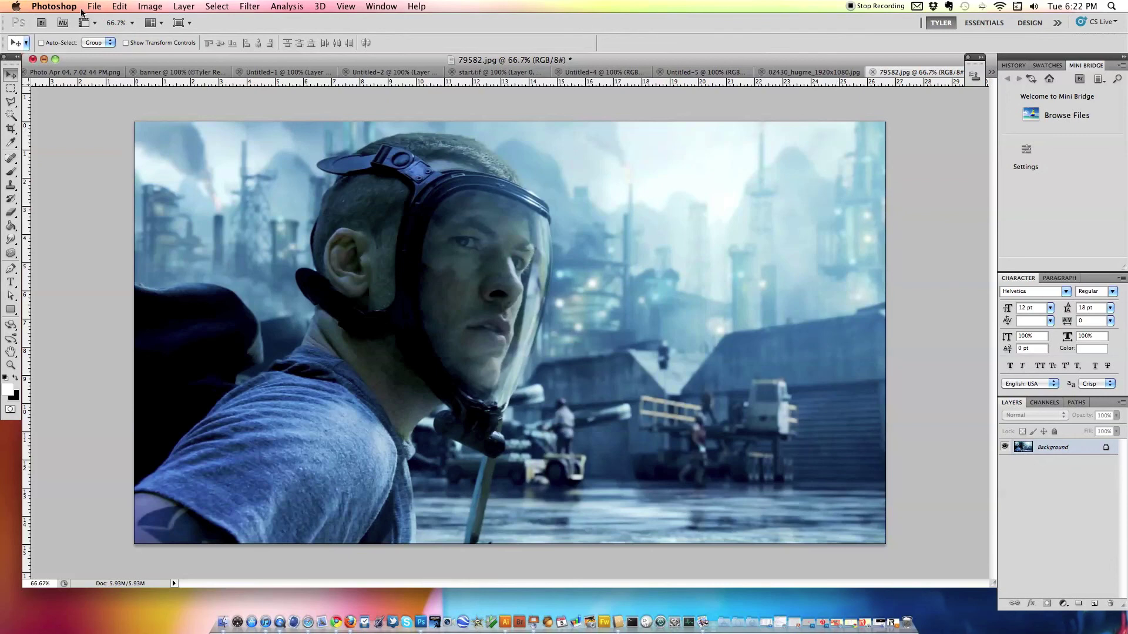
# Unlock the portrait's Background layer, accepting the name Layer 0 at 100% opacity
pyautogui.click(150, 6)
pyautogui.moveTo(210, 50)
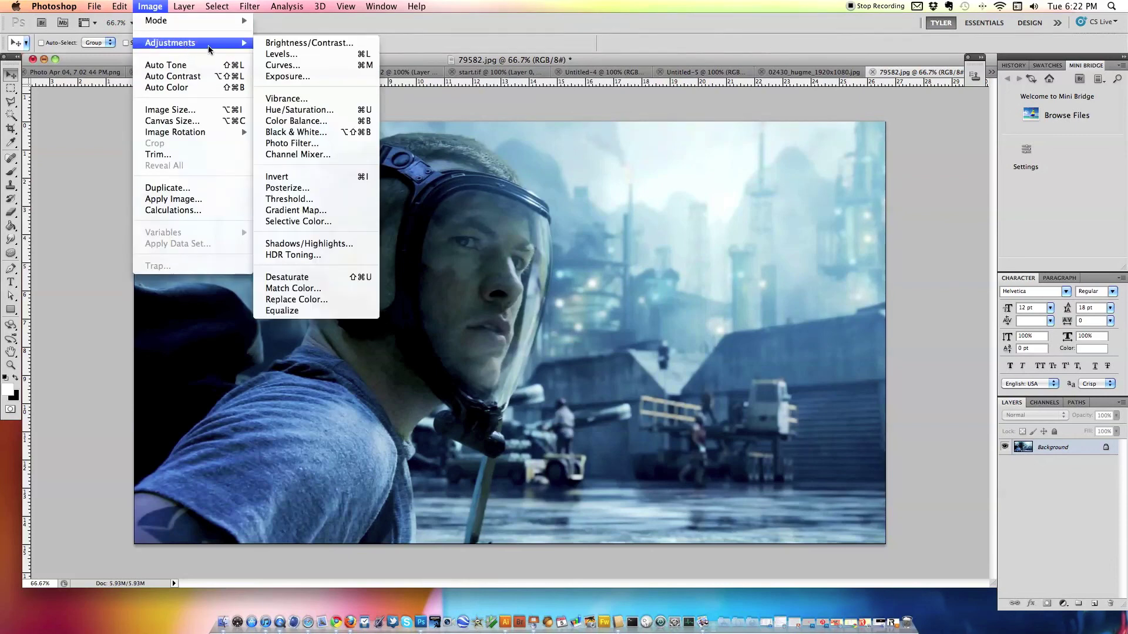
pyautogui.click(83, 181)
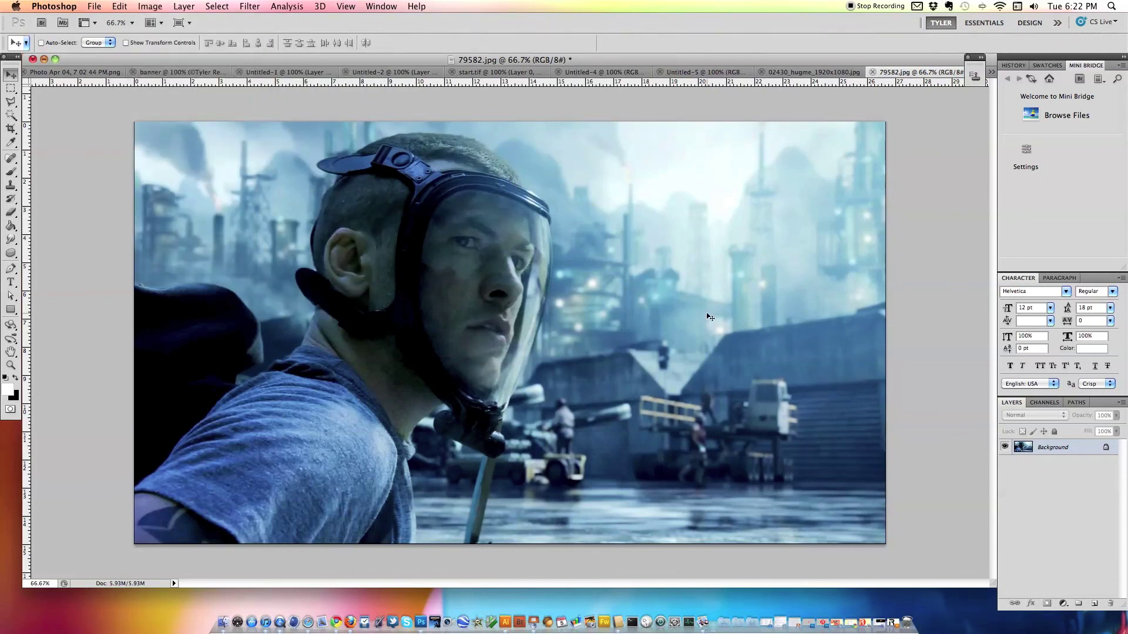
pyautogui.doubleClick(1075, 448)
pyautogui.click(669, 272)
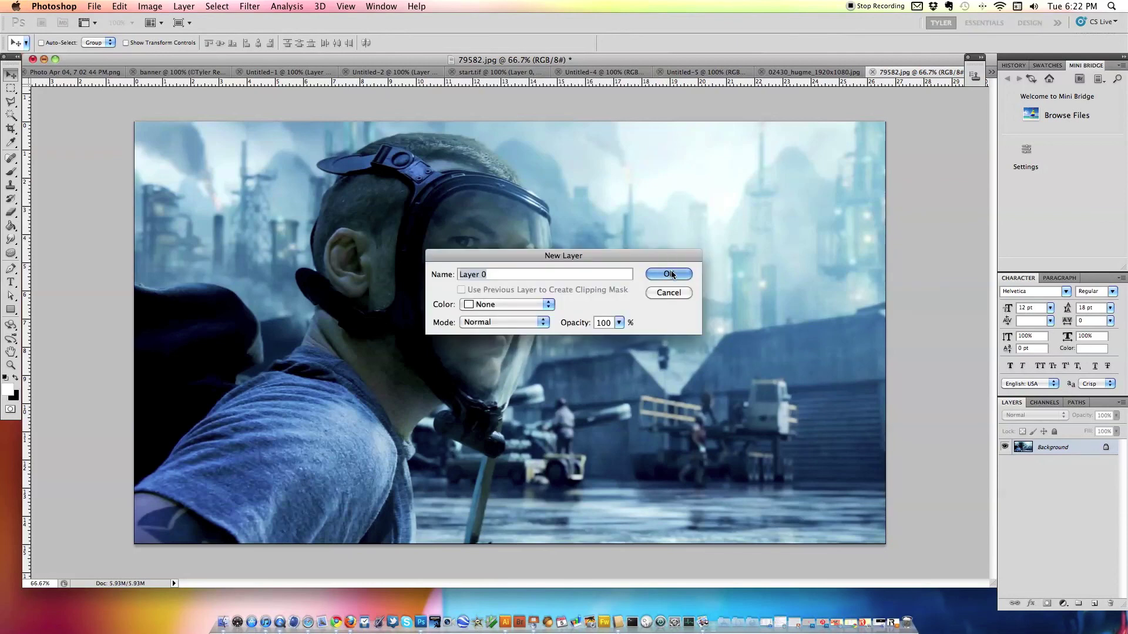